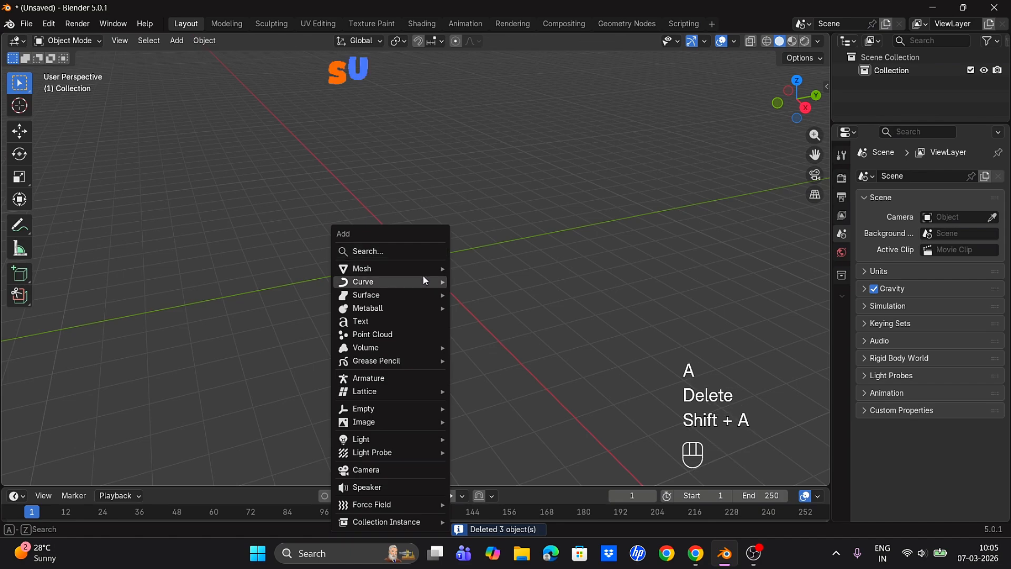
# Add a cube mesh at the world origin and enter Edit Mode on it
pyautogui.moveTo(437, 268)
pyautogui.click(468, 276)
pyautogui.press('Tab')
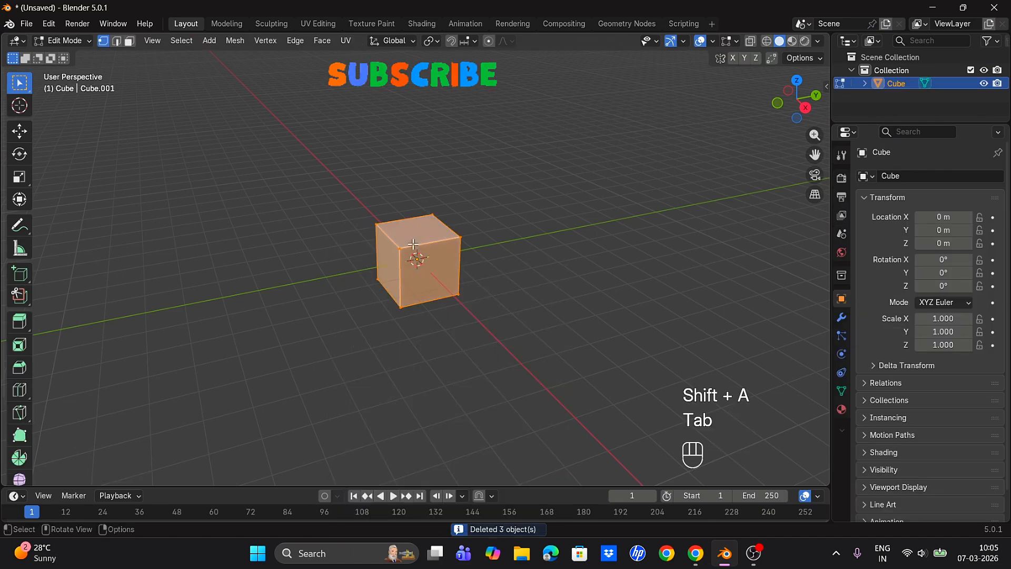
# Subdivide the whole cube with 5 cuts and round it into a ball using To Sphere with factor 1
pyautogui.rightClick(425, 239)
pyautogui.click(411, 235)
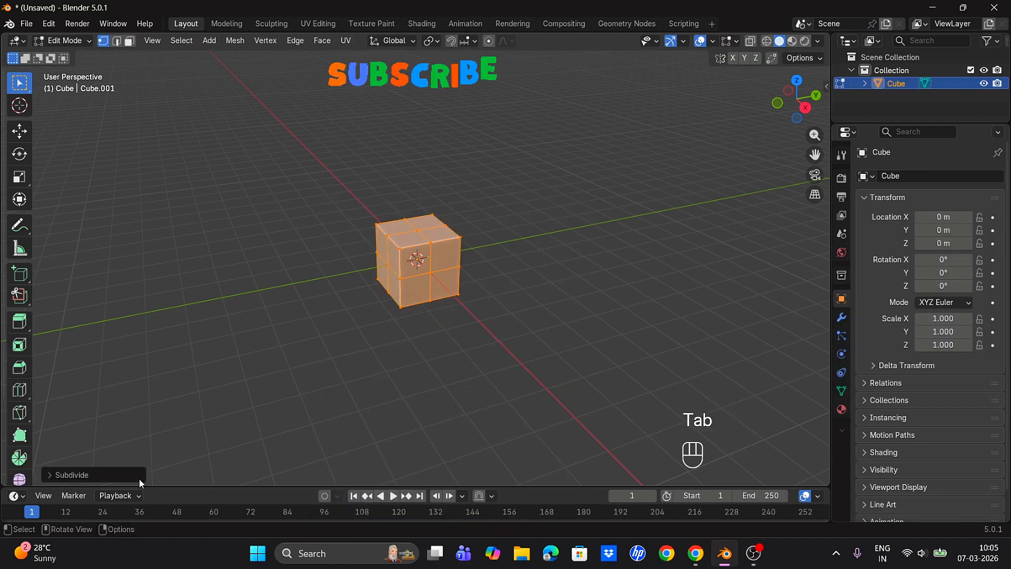
pyautogui.click(138, 475)
pyautogui.click(216, 386)
pyautogui.click(216, 385)
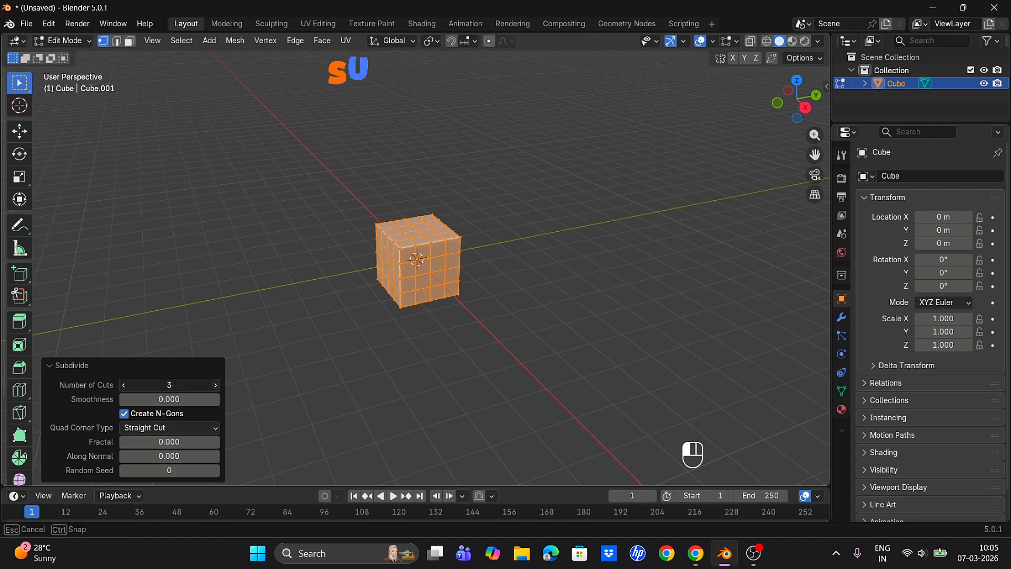
pyautogui.click(216, 385)
pyautogui.click(216, 385)
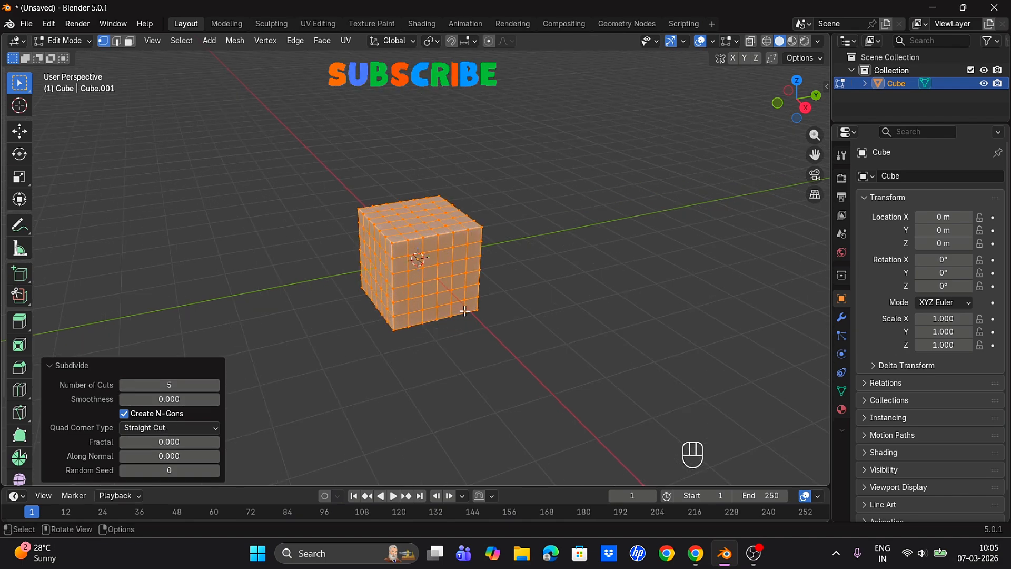
pyautogui.hotkey('shift', 'alt', 's')
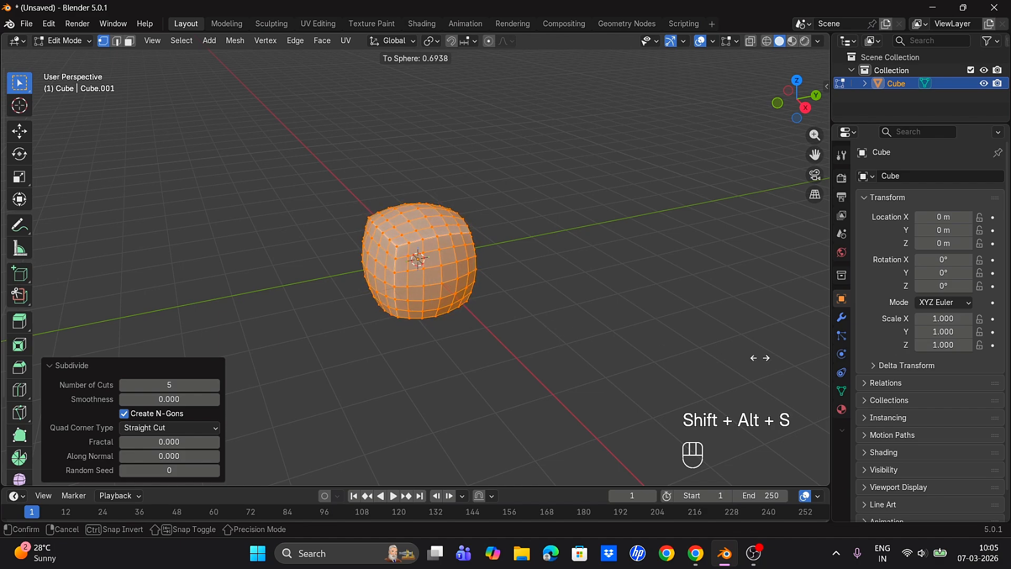
pyautogui.click(387, 386)
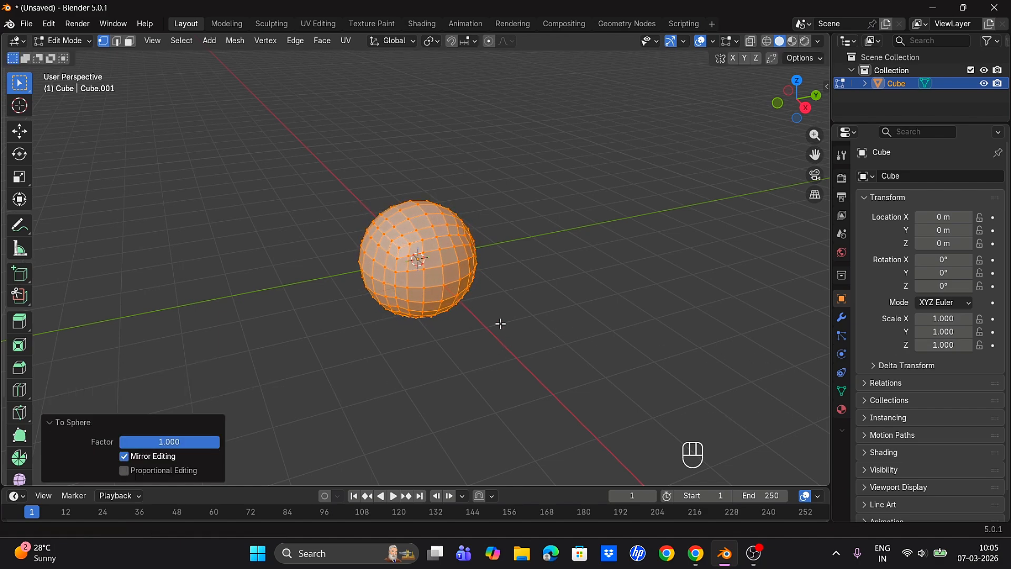
# Delete all faces of the sphere except the +X side patch, made of the four central faces grown by two selection rings
pyautogui.press('KP_3')
pyautogui.press('3')
pyautogui.scroll(3, 402, 285)
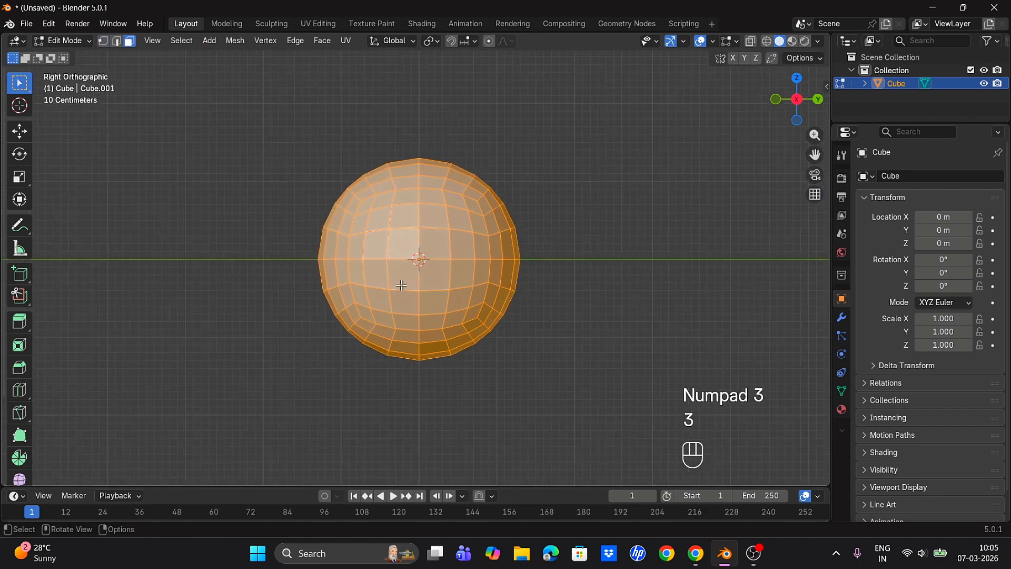
pyautogui.moveTo(400, 238); pyautogui.dragTo(438, 279)
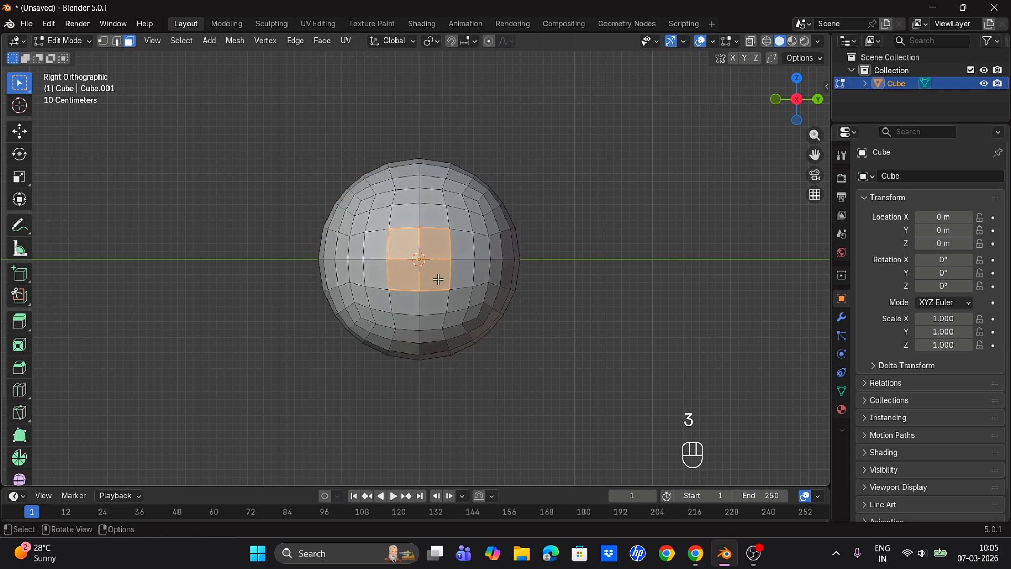
pyautogui.press('ctrl+KP_Add')
pyautogui.press('ctrl+KP_Add')
pyautogui.hotkey('ctrl', 'i')
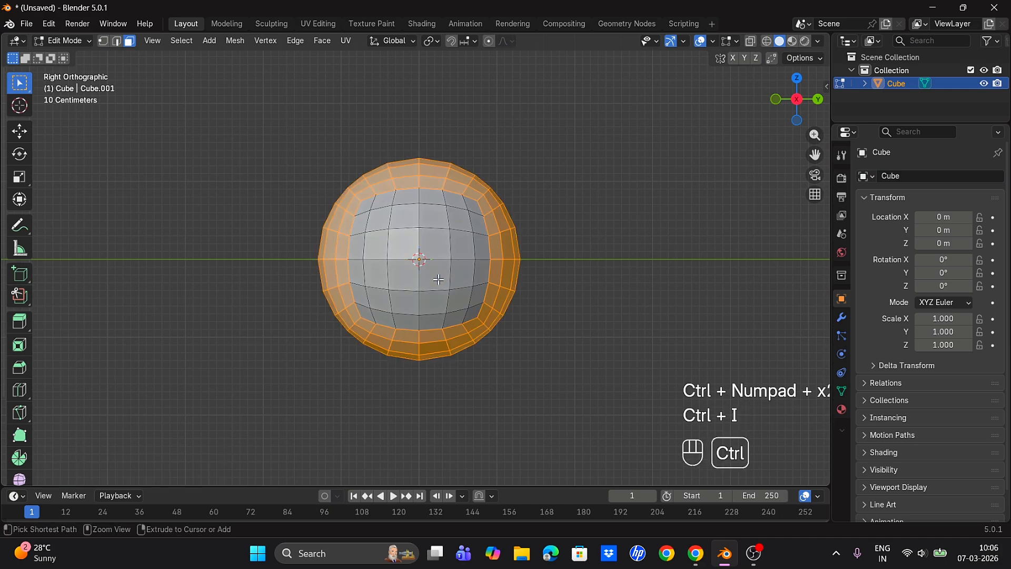
pyautogui.press('x')
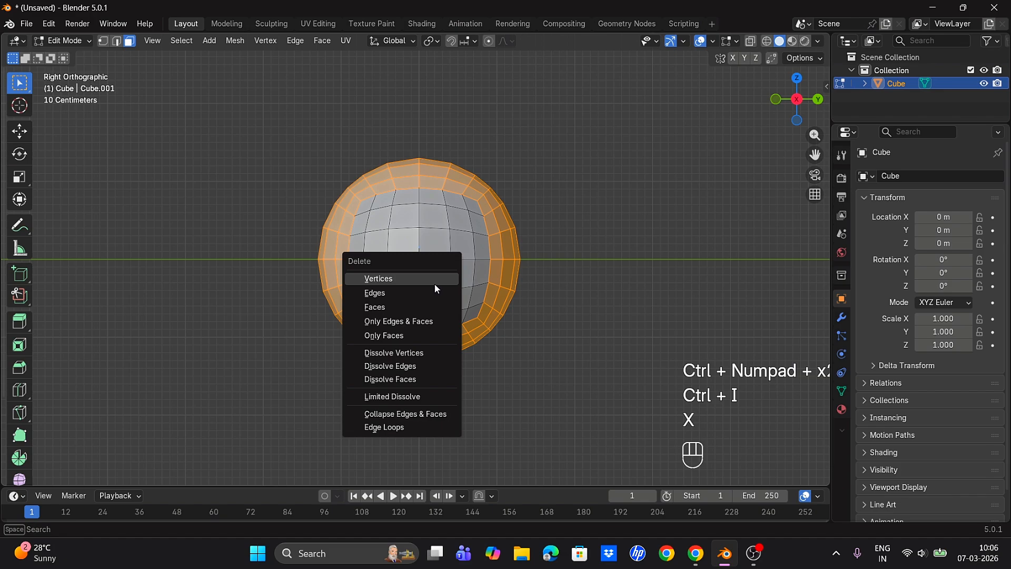
pyautogui.click(402, 305)
# Extrude the entire remaining face patch inward by about 0.166 m to give the panel thickness
pyautogui.moveTo(423, 294); pyautogui.dragTo(583, 316, button='middle')
pyautogui.press('a')
pyautogui.press('e')
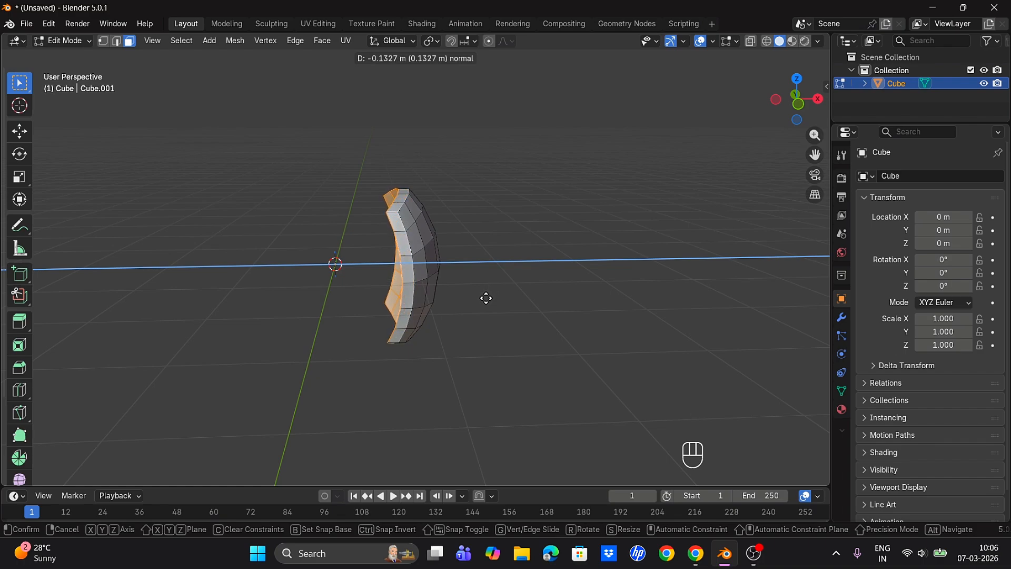
pyautogui.click(484, 301)
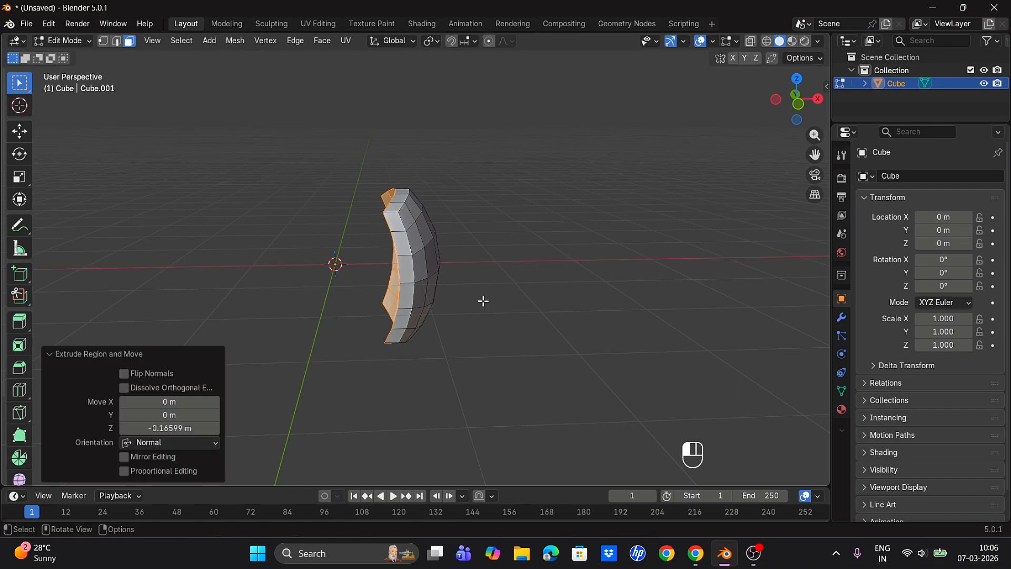
# Bevel the two horizontal edge loops dividing the panel into three strips, using 4 segments and a width of about 0.0138 m
pyautogui.moveTo(483, 300); pyautogui.dragTo(417, 255, button='middle')
pyautogui.press('2')
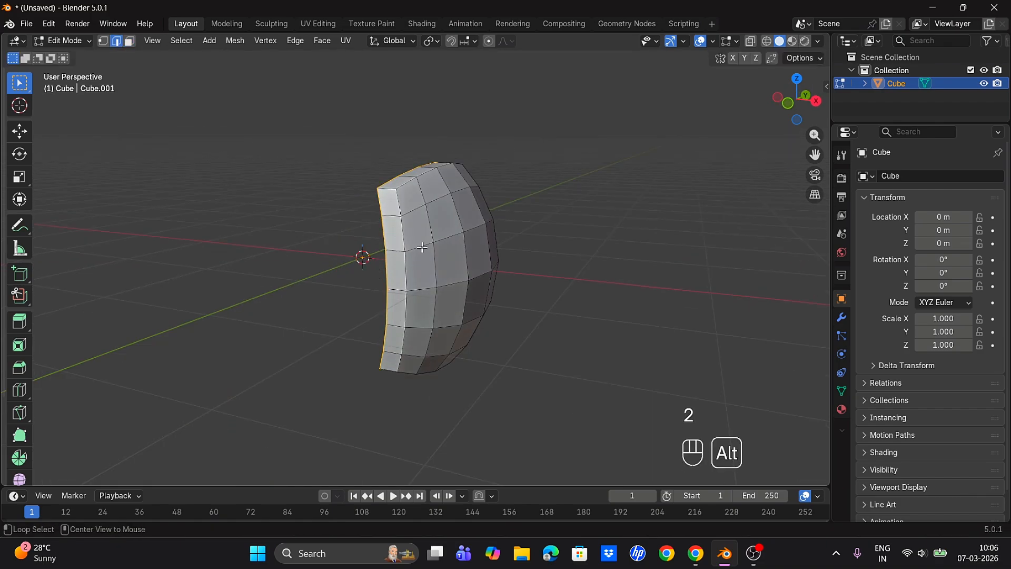
pyautogui.keyDown('alt'); pyautogui.keyDown('shift'); pyautogui.click(424, 329); pyautogui.keyUp('shift'); pyautogui.keyUp('alt')
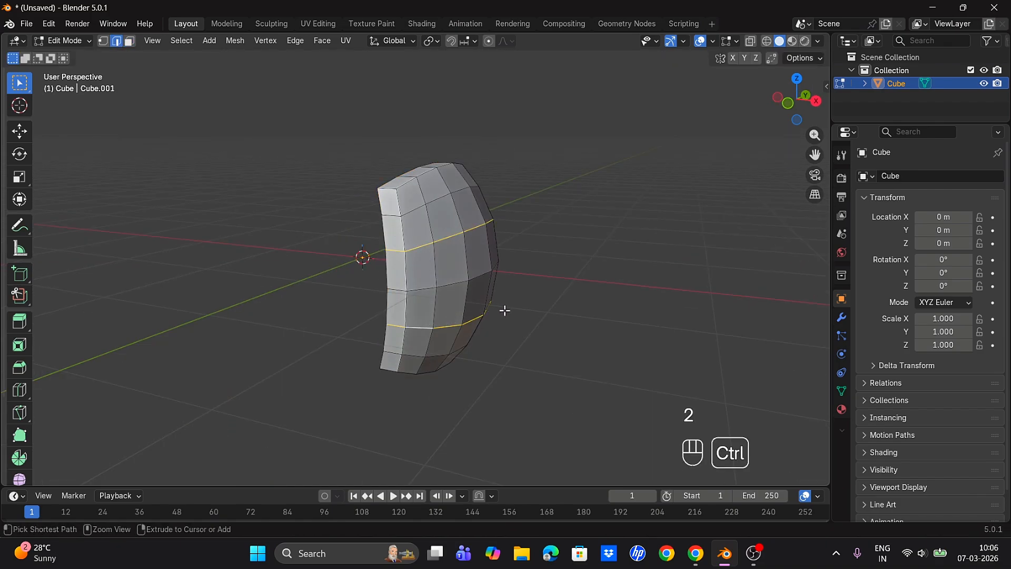
pyautogui.hotkey('ctrl', 'b')
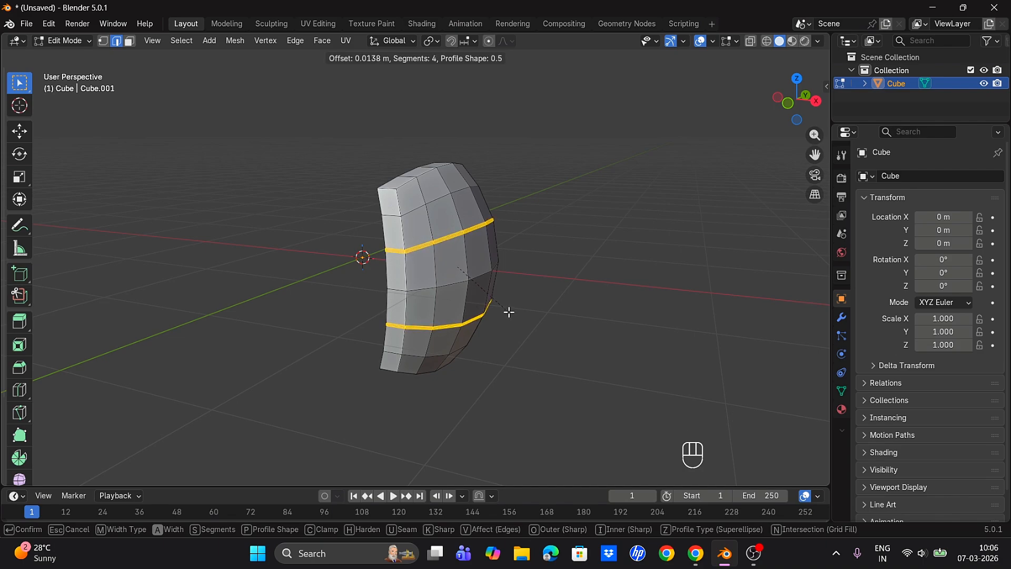
pyautogui.click(508, 312)
# Extrude the two bevelled seam bands along their normals with an offset of about 0.0188 m
pyautogui.hotkey('alt', 'e')
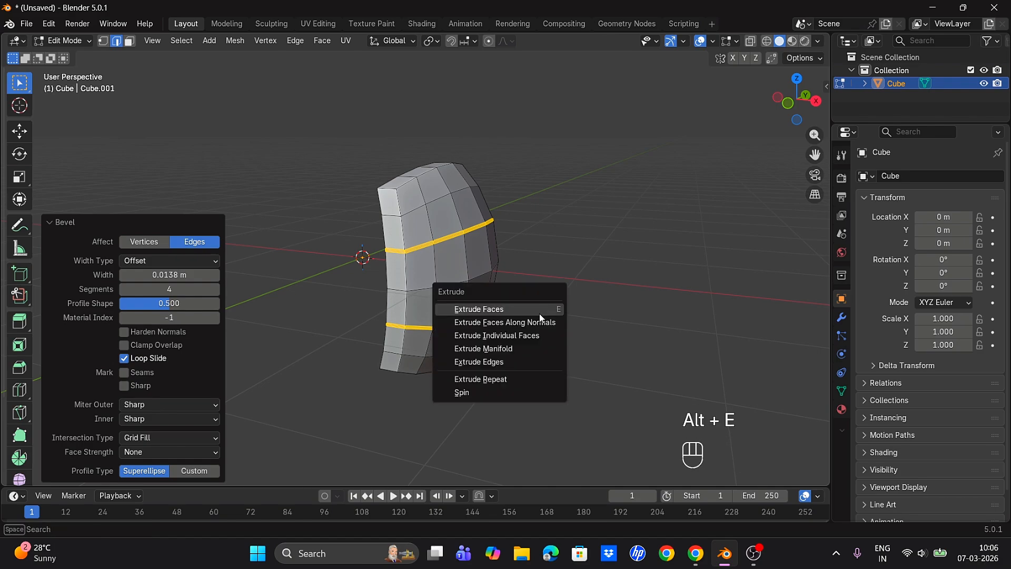
pyautogui.click(541, 321)
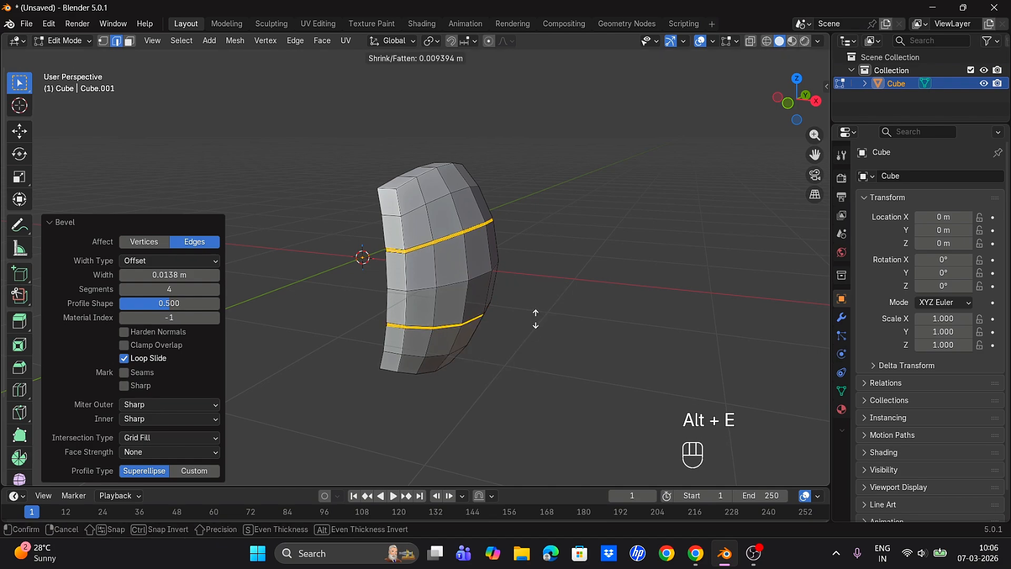
pyautogui.click(535, 318)
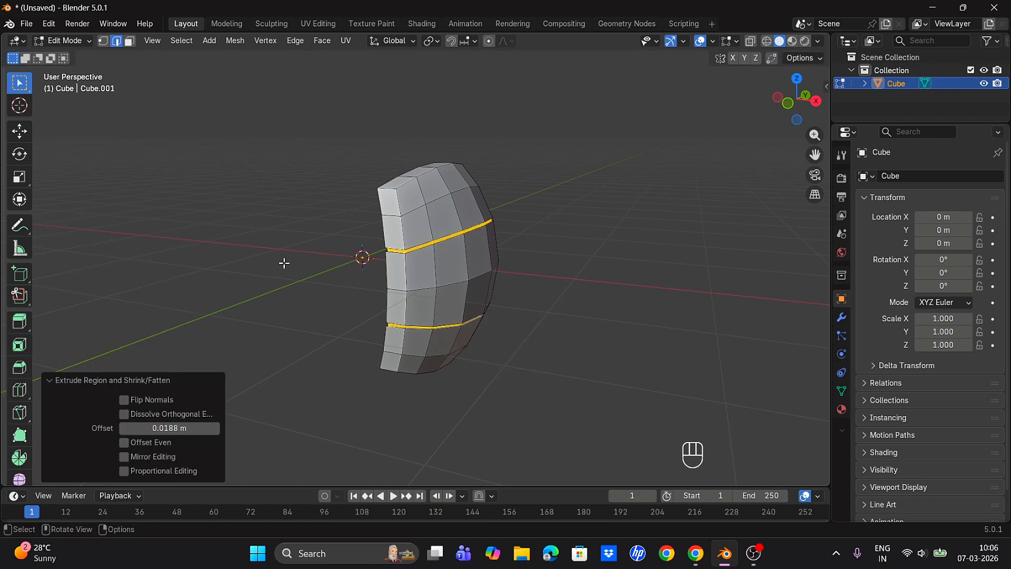
# Give the panel a level 1 Subdivision Surface in Object Mode and shade it smooth
pyautogui.press('Tab')
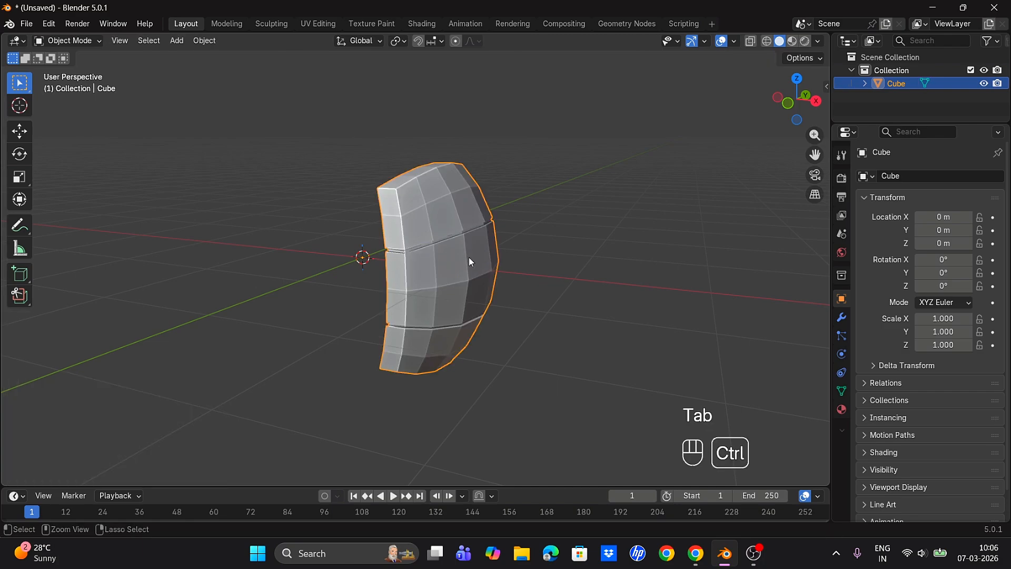
pyautogui.hotkey('ctrl', '1')
pyautogui.rightClick(465, 254)
pyautogui.click(462, 248)
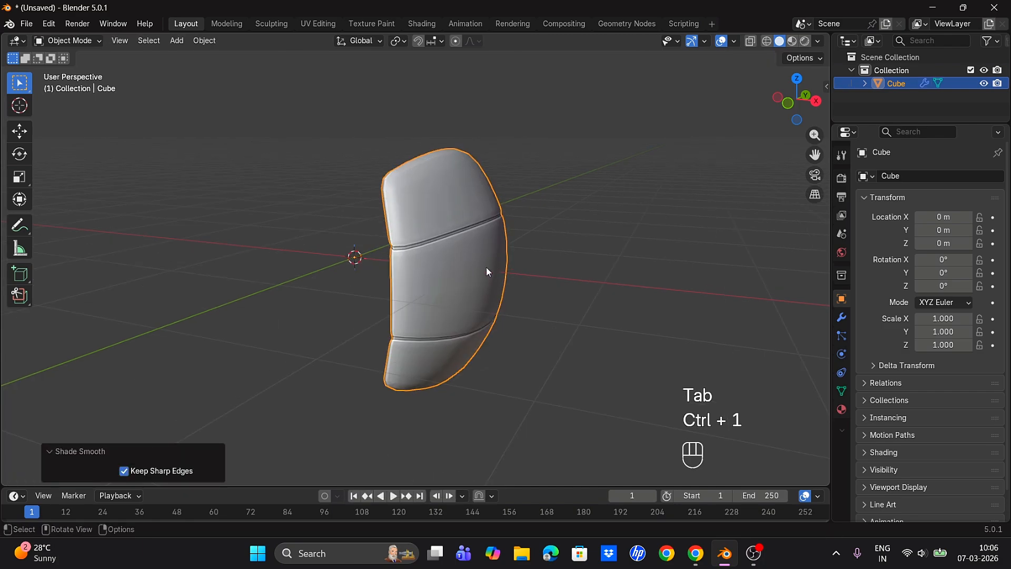
pyautogui.moveTo(485, 267); pyautogui.dragTo(458, 240, button='middle')
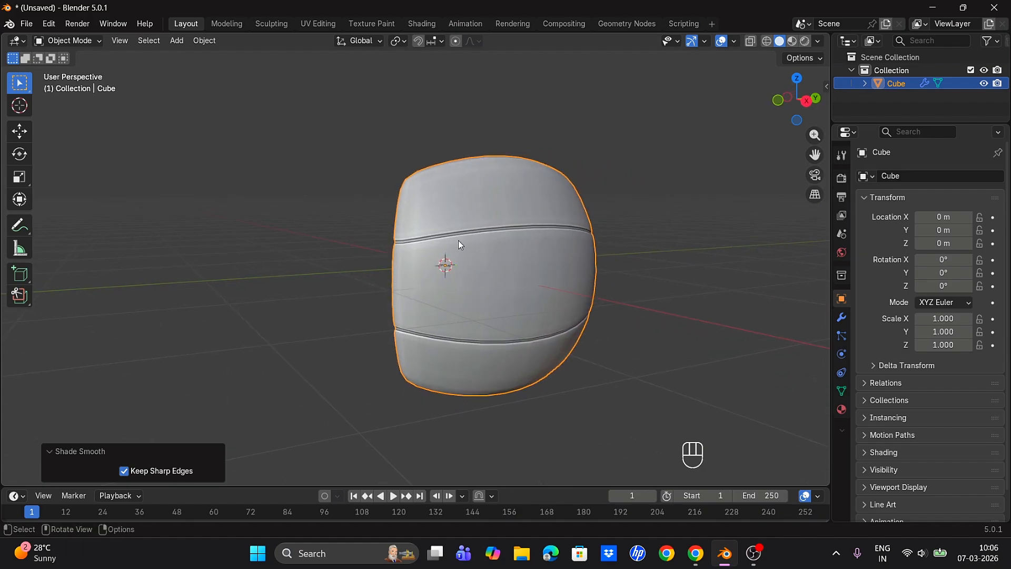
# Add loop cuts to the panel slid fully against its upper edge and its -Y side edge, each with factor -1
pyautogui.press('Tab')
pyautogui.keyDown('shift'); pyautogui.moveTo(499, 179); pyautogui.dragTo(372, 195, button='middle'); pyautogui.keyUp('shift')
pyautogui.moveTo(641, 256); pyautogui.dragTo(514, 223, button='middle')
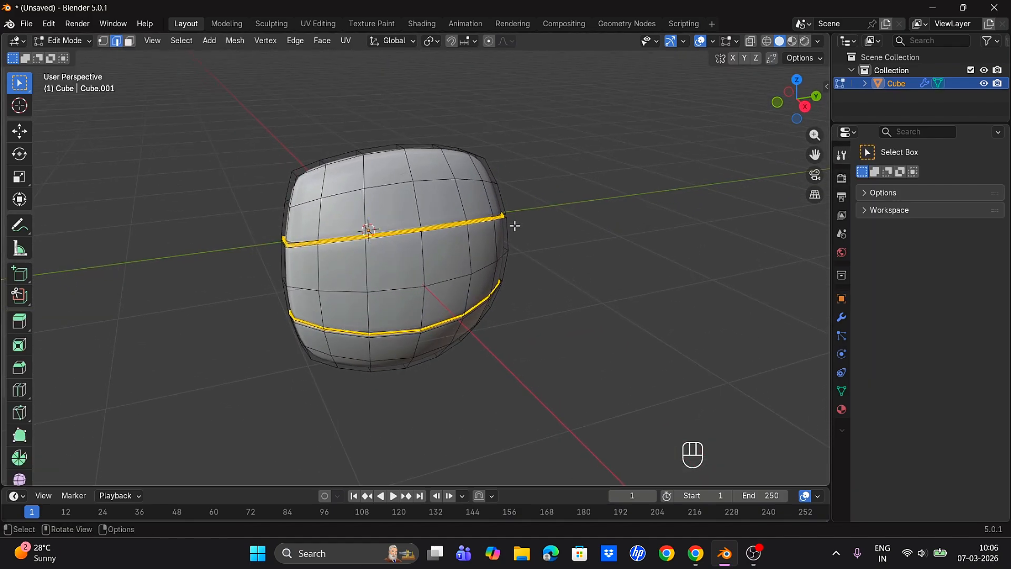
pyautogui.hotkey('ctrl', 'r')
pyautogui.click(469, 164)
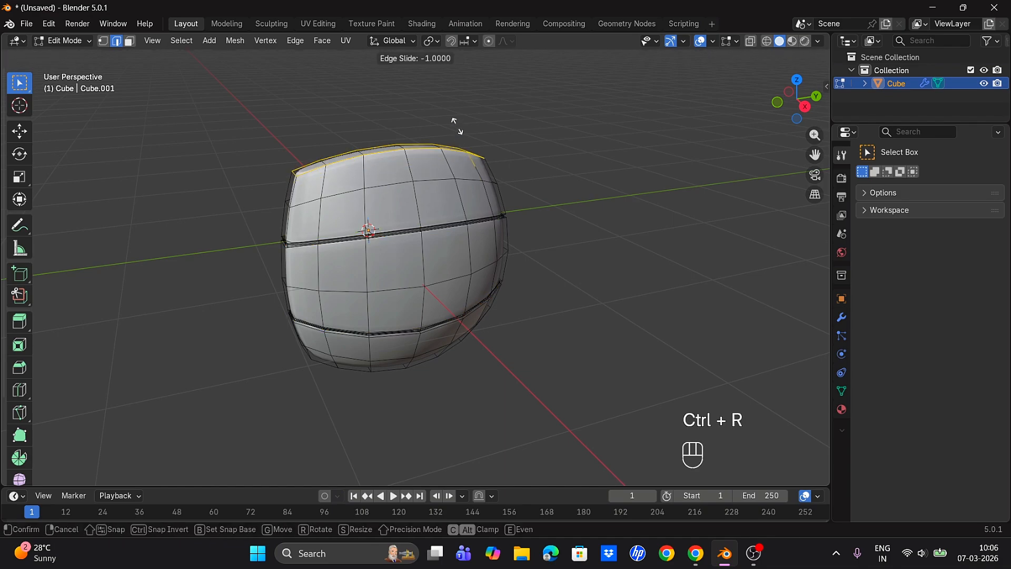
pyautogui.click(309, 243)
pyautogui.hotkey('ctrl', 'r')
pyautogui.click(308, 185)
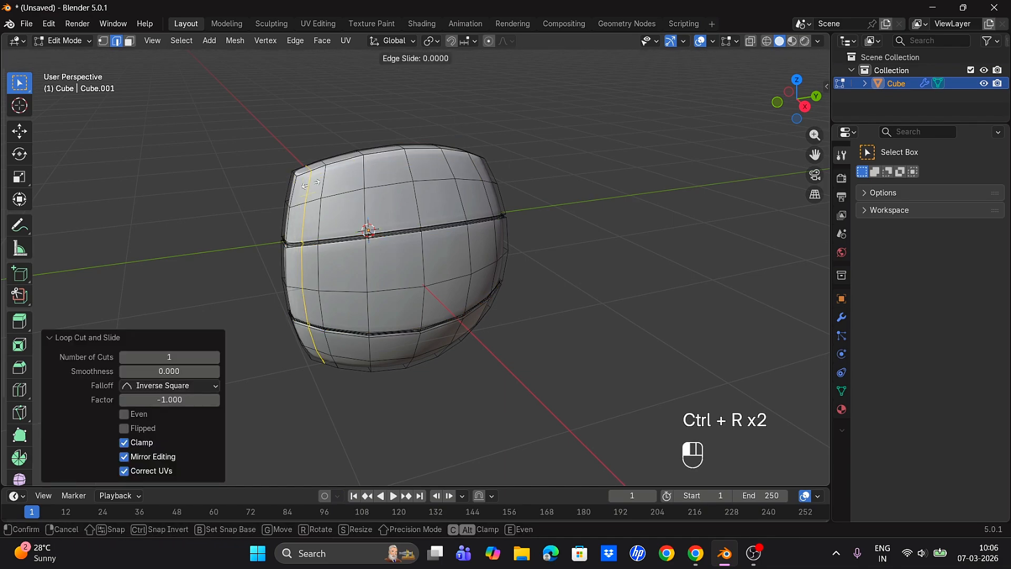
pyautogui.click(268, 184)
# Add loop cuts slid with factor 1 against the panel's +Y side edge and lower edge, and return to Object Mode
pyautogui.moveTo(485, 252); pyautogui.dragTo(662, 195, button='middle')
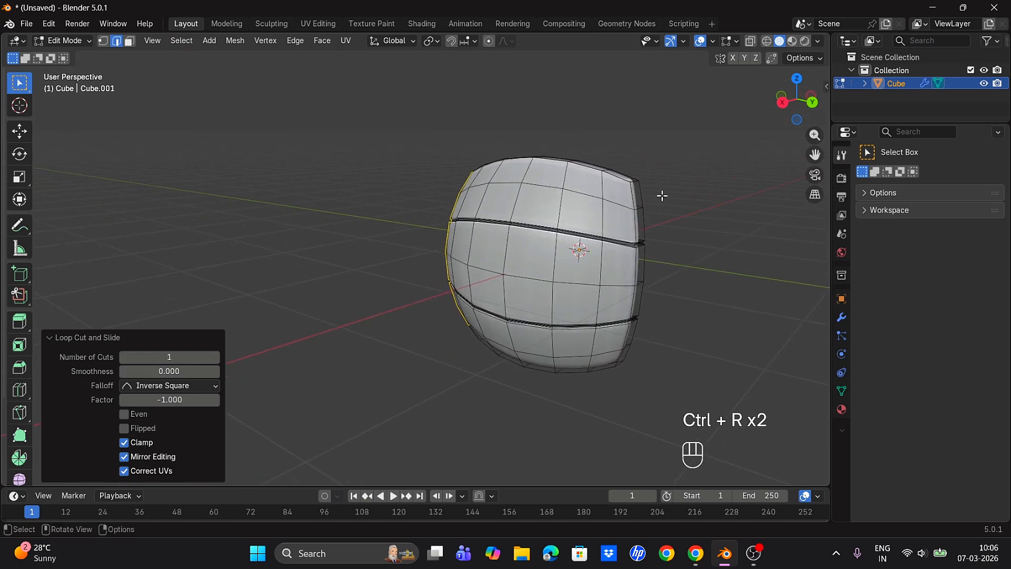
pyautogui.hotkey('ctrl', 'r')
pyautogui.click(626, 191)
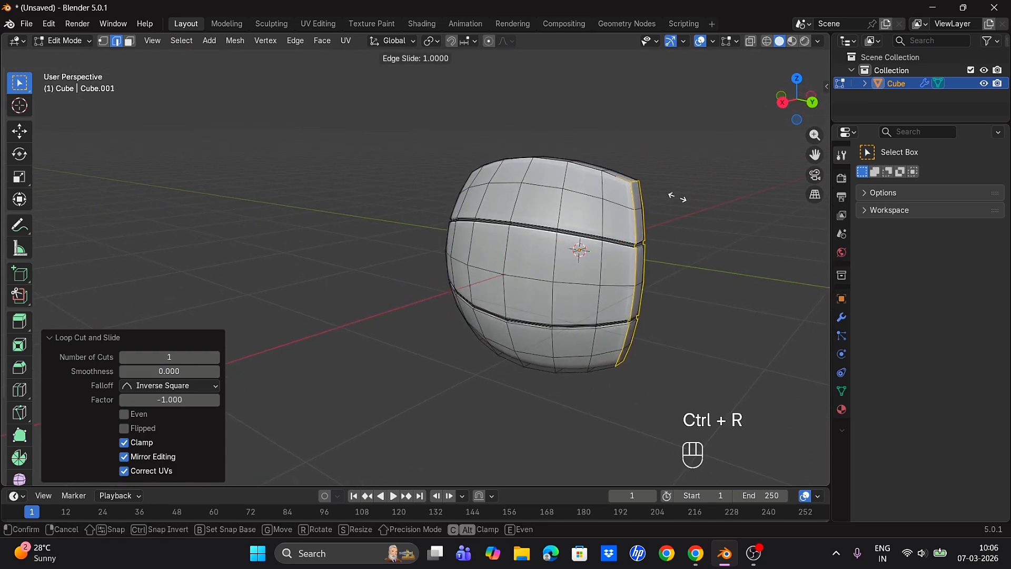
pyautogui.click(673, 221)
pyautogui.moveTo(659, 301); pyautogui.dragTo(724, 242, button='middle')
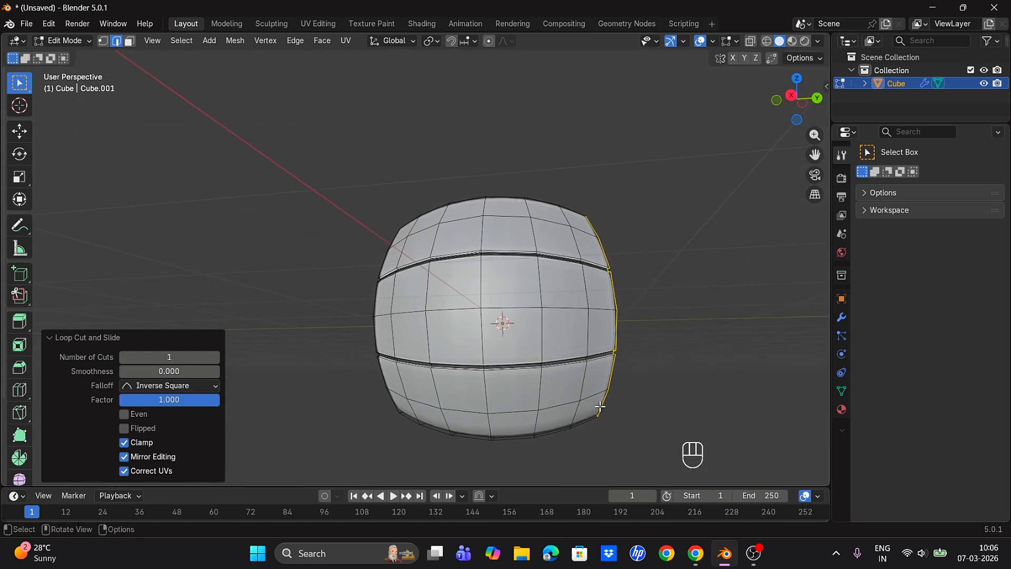
pyautogui.hotkey('ctrl', 'r')
pyautogui.click(601, 435)
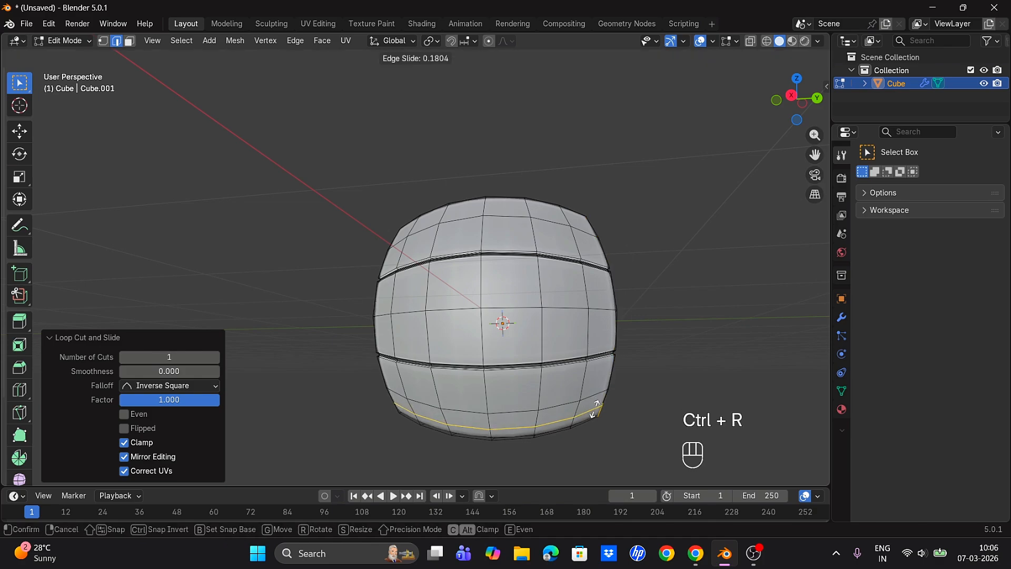
pyautogui.click(601, 447)
pyautogui.moveTo(386, 298); pyautogui.dragTo(506, 315, button='middle')
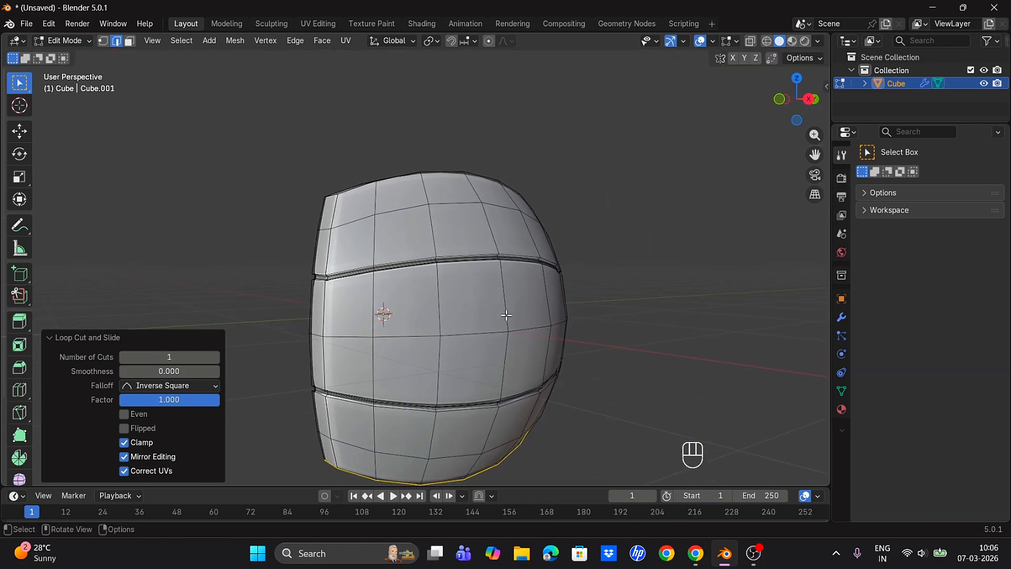
pyautogui.moveTo(416, 304); pyautogui.dragTo(328, 276, button='middle')
pyautogui.press('Tab')
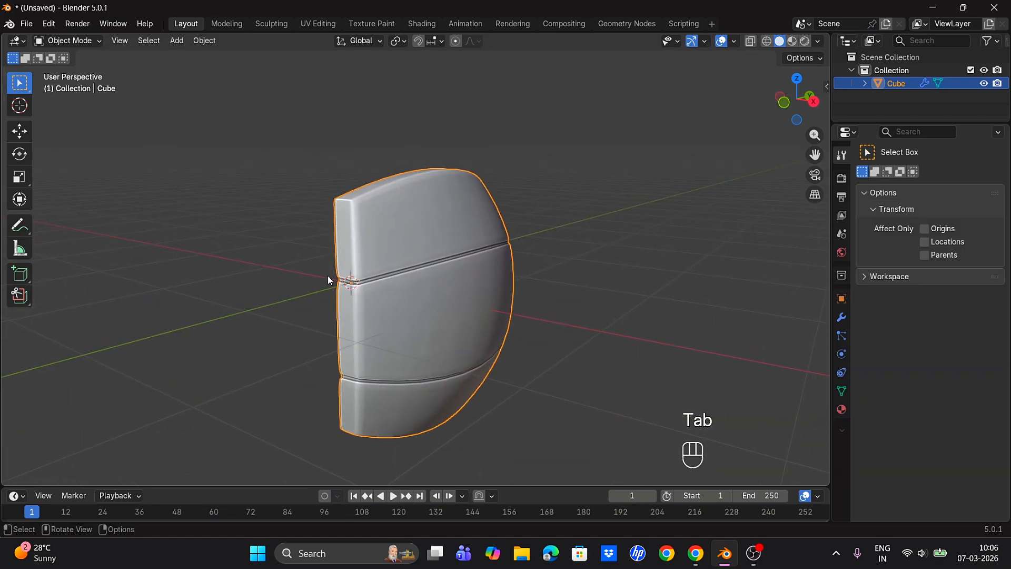
pyautogui.press('Tab')
pyautogui.press('Tab')
pyautogui.moveTo(414, 288); pyautogui.dragTo(440, 291, button='middle')
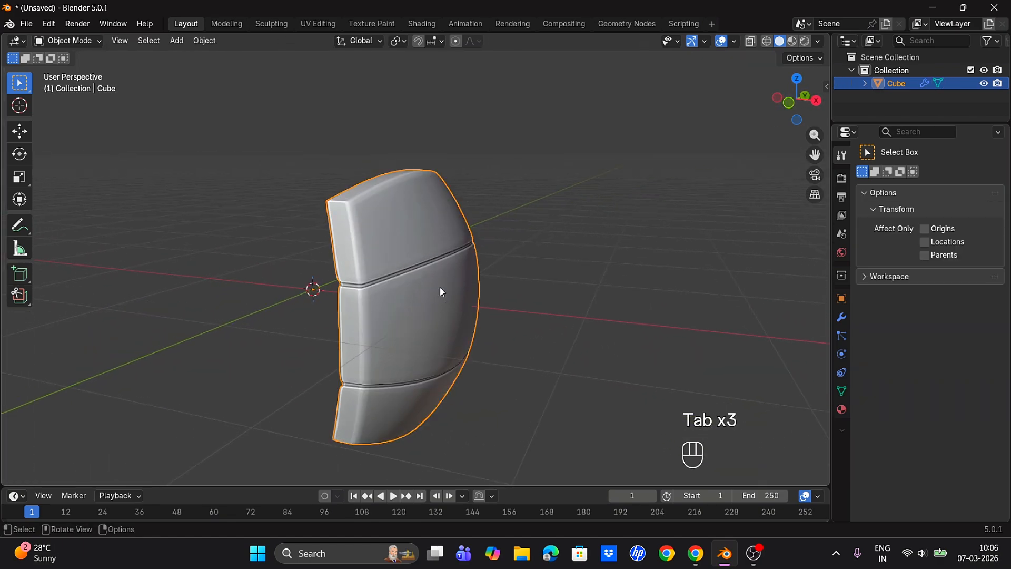
# Set the transform pivot point to the 3D Cursor
pyautogui.click(400, 40)
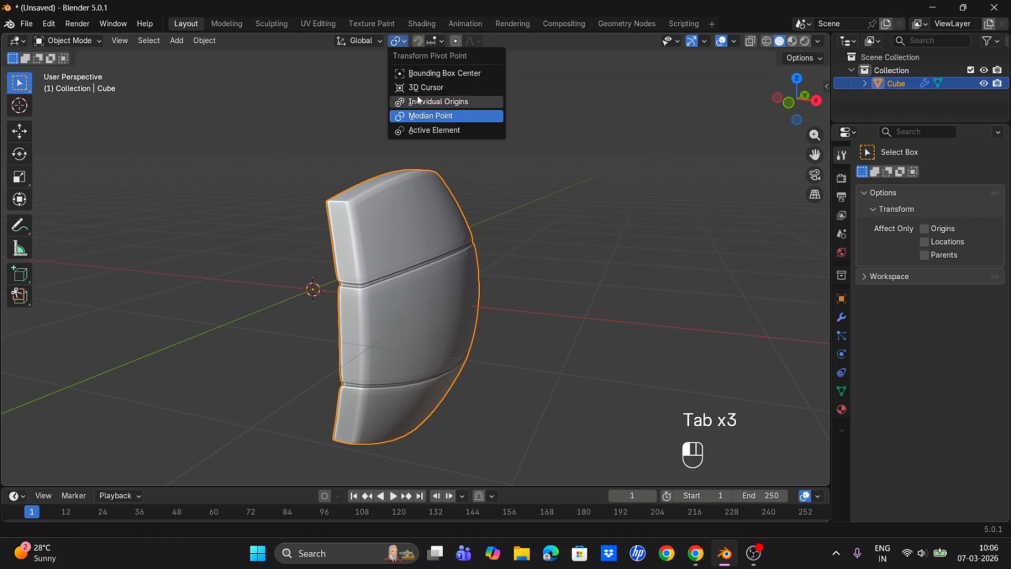
pyautogui.click(427, 86)
pyautogui.scroll(-2, 477, 297)
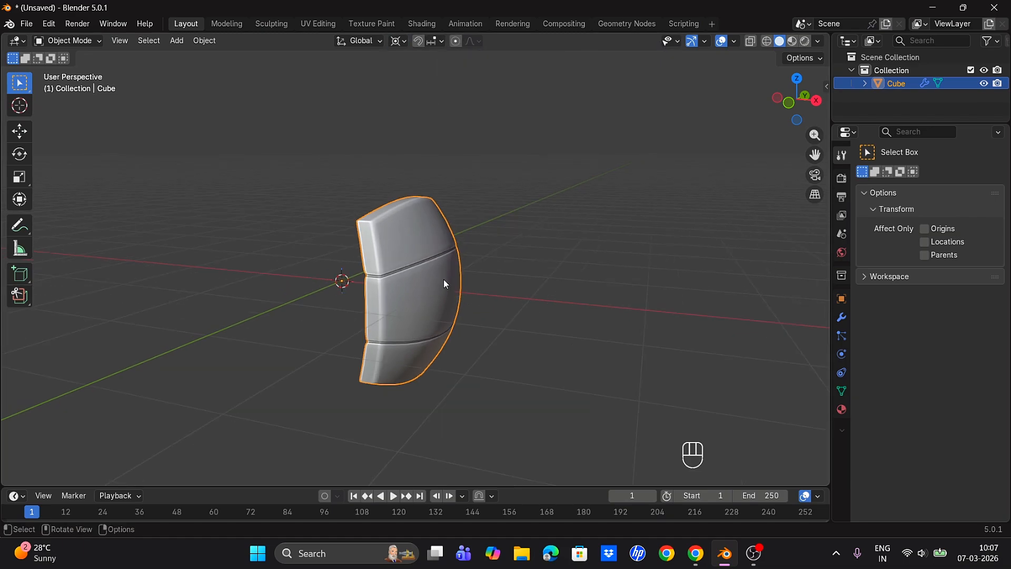
# Duplicate the whole panel mesh in Edit Mode and rotate the copy 180° about the global Z axis
pyautogui.press('Tab')
pyautogui.press('a')
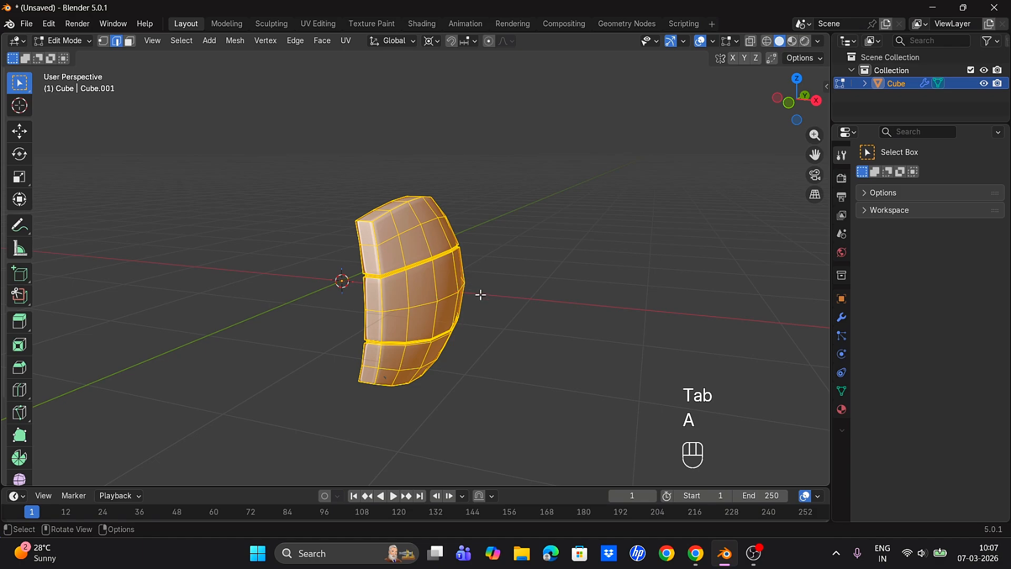
pyautogui.hotkey('shift', 'd')
pyautogui.press('r')
pyautogui.press('z')
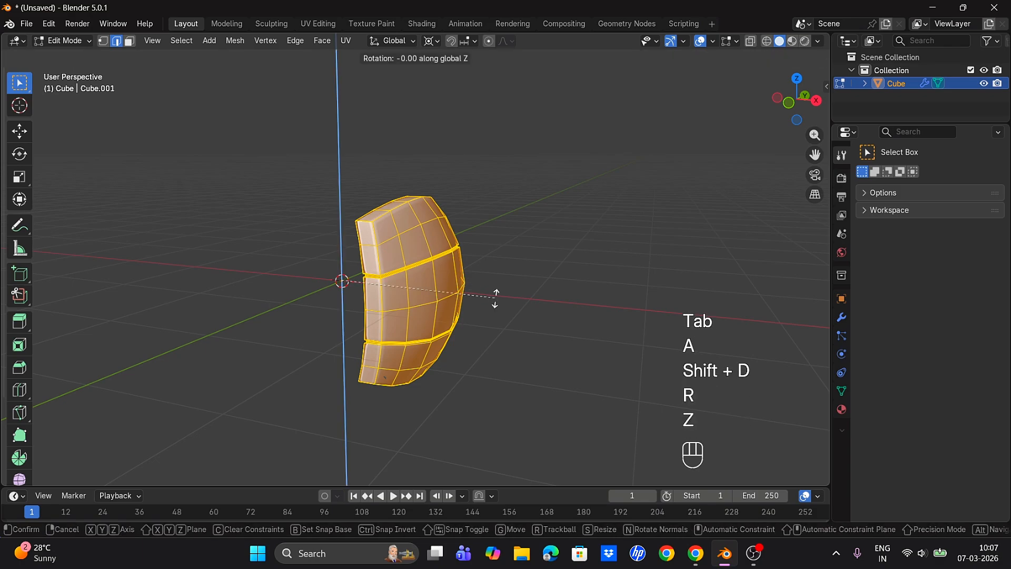
pyautogui.press('1')
pyautogui.press('8')
pyautogui.press('0')
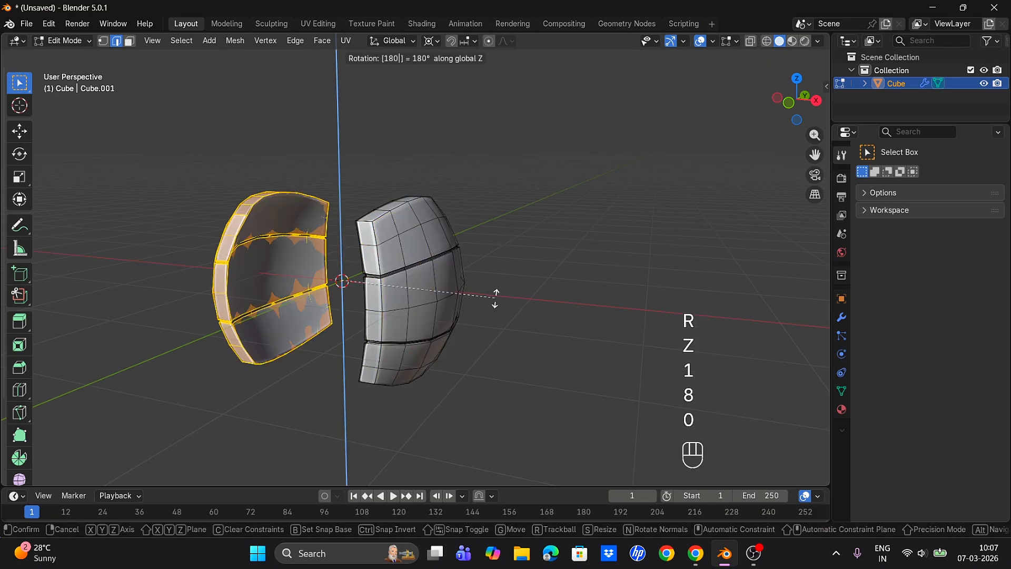
pyautogui.press('Return')
# Duplicate both opposite panels and rotate the copies 90° about the global Z axis
pyautogui.moveTo(474, 302); pyautogui.dragTo(761, 206, button='middle')
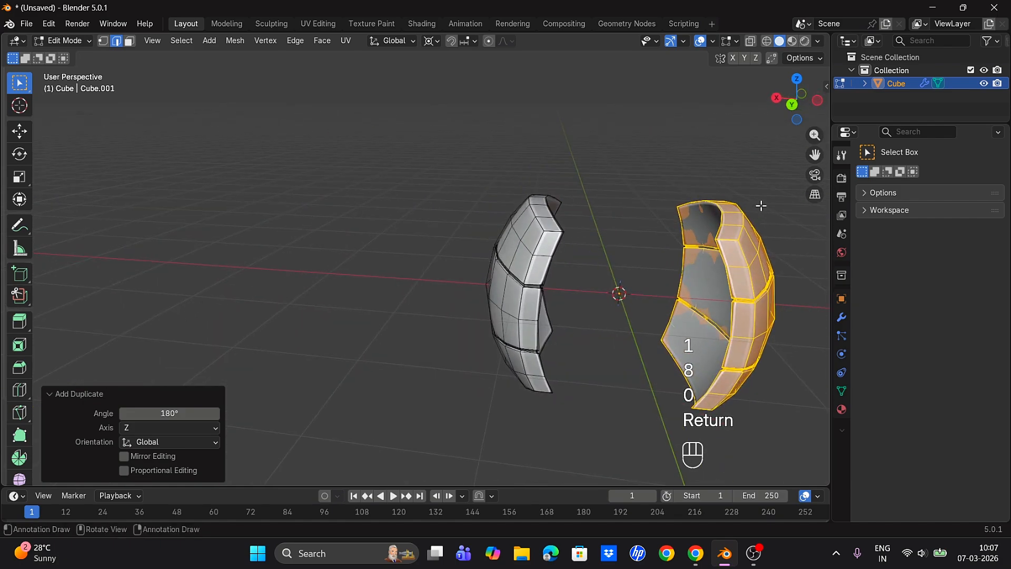
pyautogui.moveTo(809, 164); pyautogui.dragTo(631, 253, button='middle')
pyautogui.moveTo(816, 161); pyautogui.dragTo(765, 159)
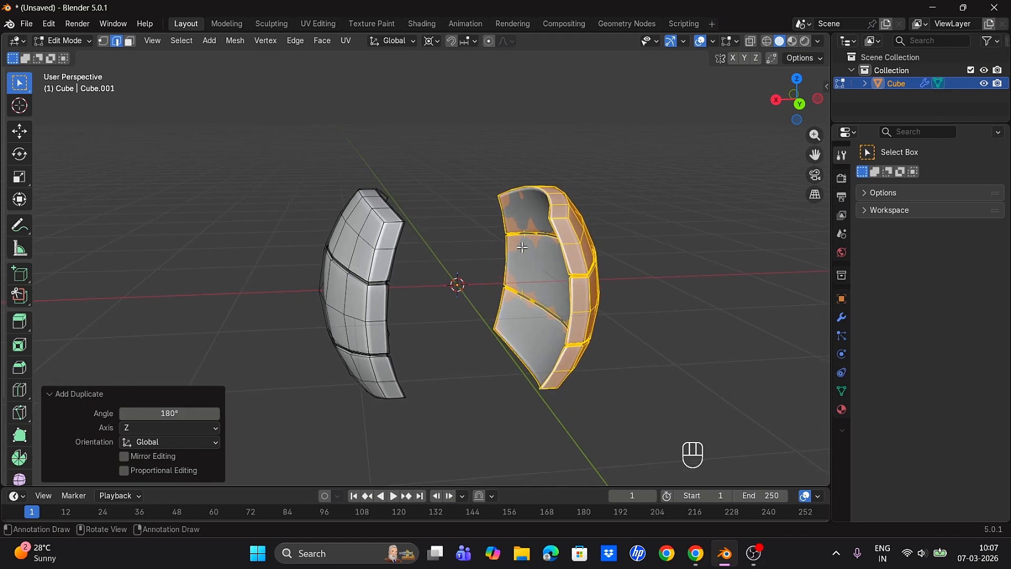
pyautogui.press('a')
pyautogui.hotkey('shift', 'd')
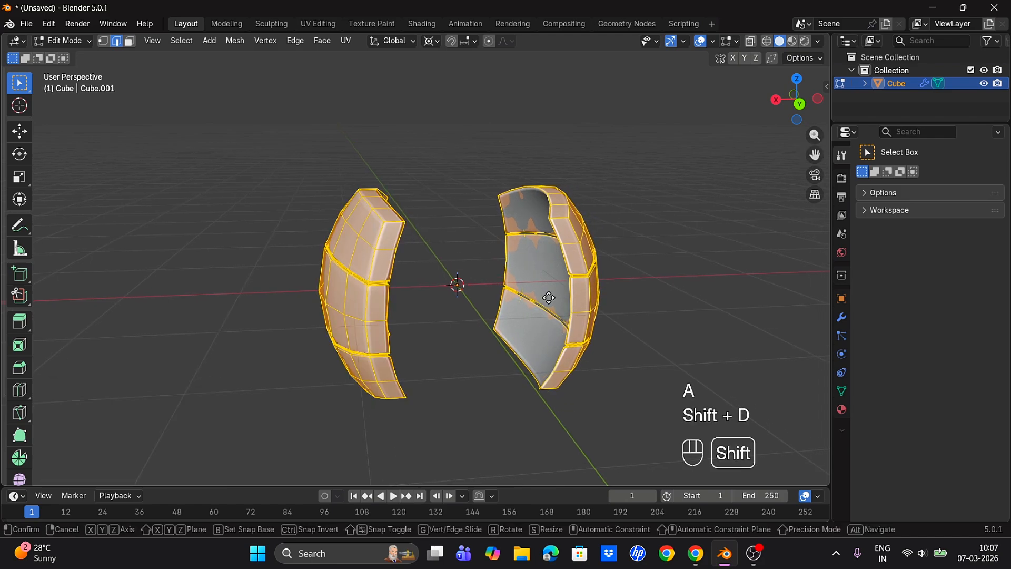
pyautogui.press('r')
pyautogui.write('z')
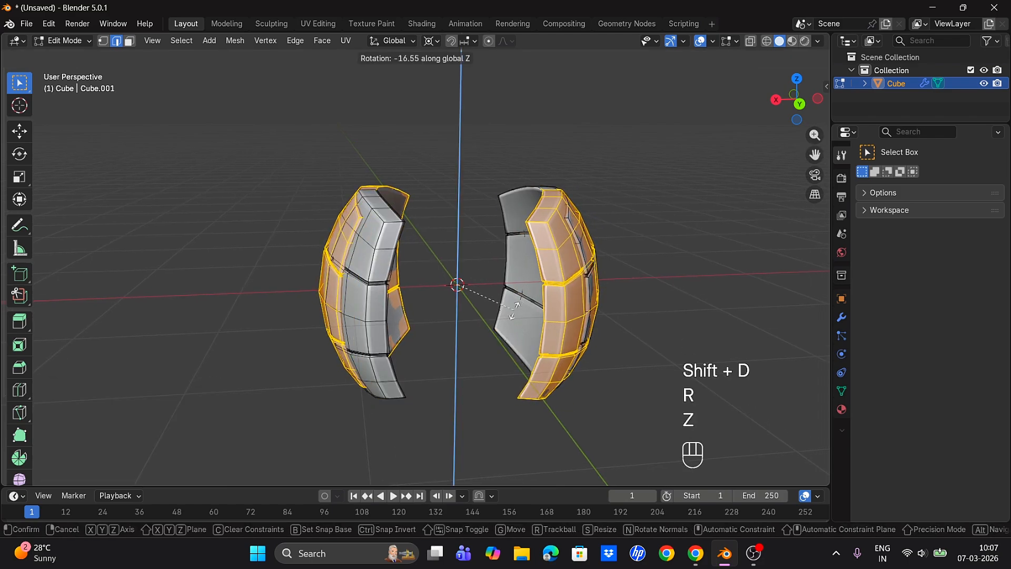
pyautogui.write('90')
pyautogui.press('Return')
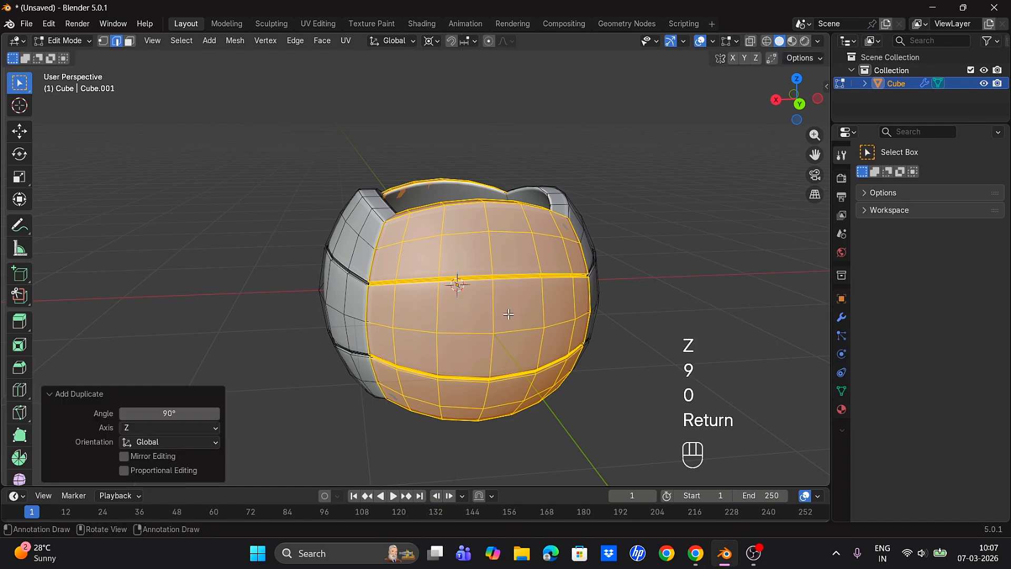
# Rotate the selected pair of panels 90° about the global Y axis so their grooves run vertically
pyautogui.press('r')
pyautogui.write('y')
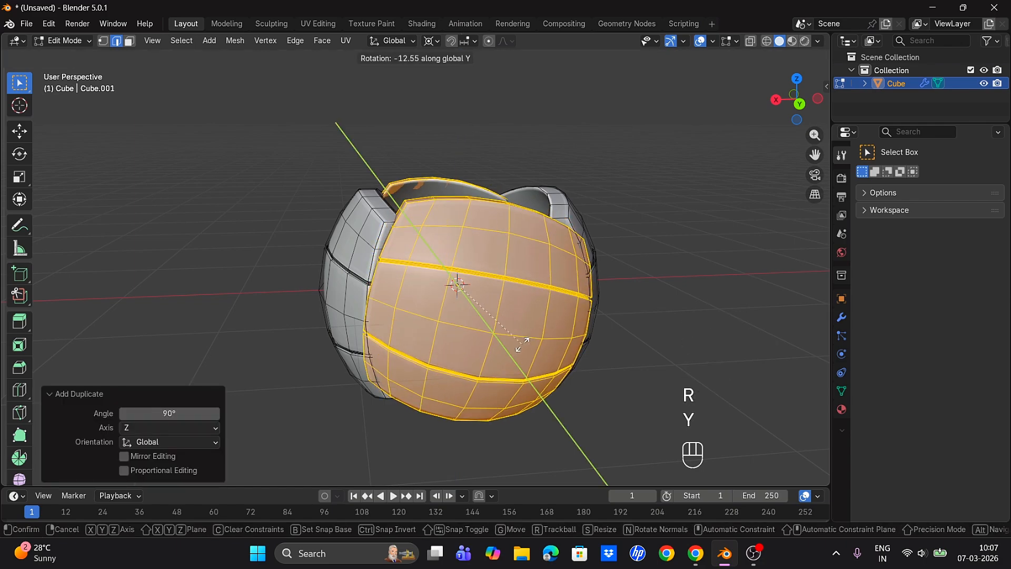
pyautogui.write('90')
pyautogui.press('Return')
# Duplicate the vertically grooved pair and rotate the copies 90° about the global X axis to cap the ball's top and bottom
pyautogui.scroll(1, 471, 319)
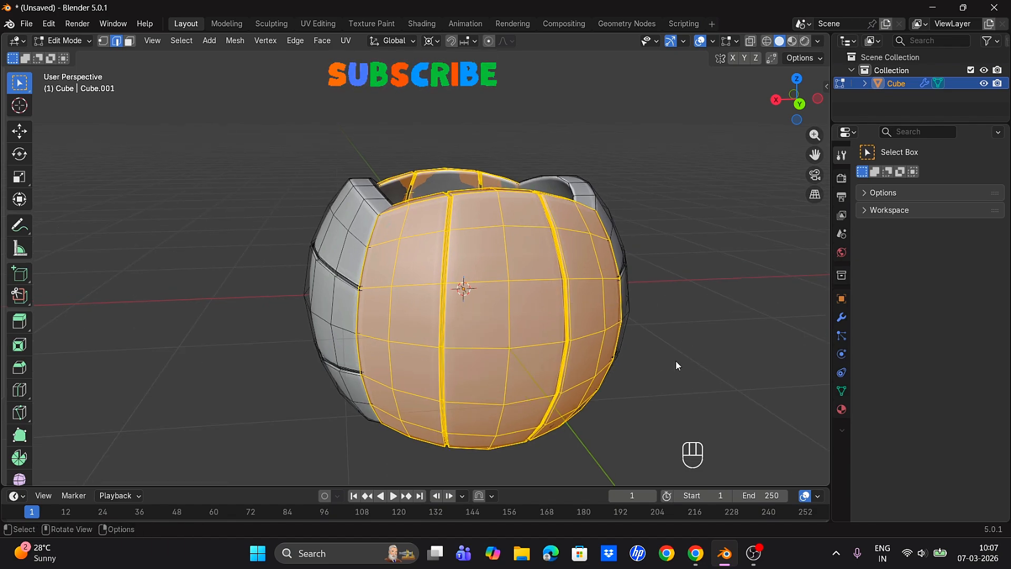
pyautogui.hotkey('shift', 'd')
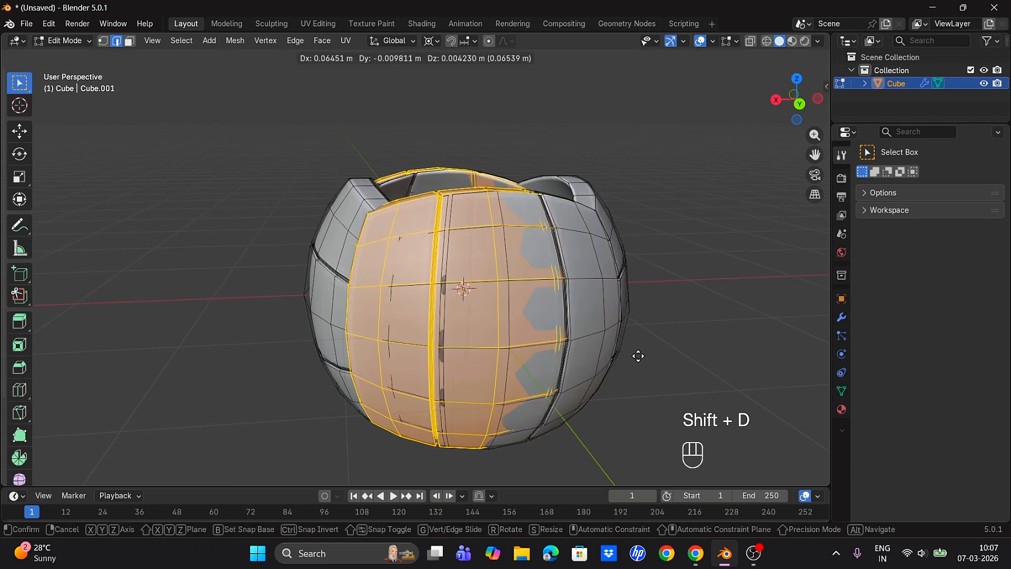
pyautogui.press('r')
pyautogui.press('x')
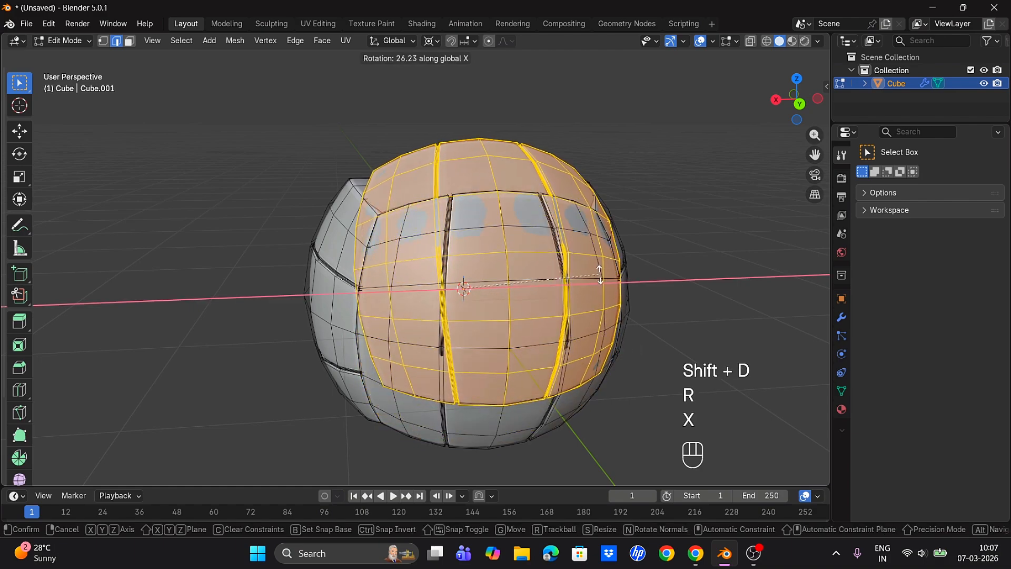
pyautogui.press('9')
pyautogui.press('0')
pyautogui.press('Return')
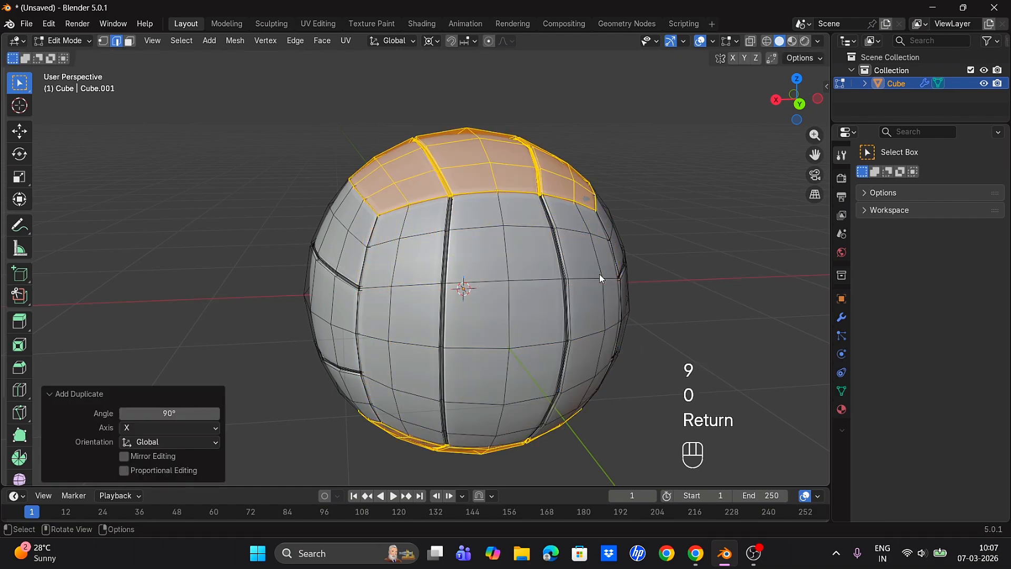
# Rotate the top and bottom panels 90° about the global Z axis, deselect them and return to Object Mode
pyautogui.moveTo(542, 283); pyautogui.dragTo(573, 290, button='middle')
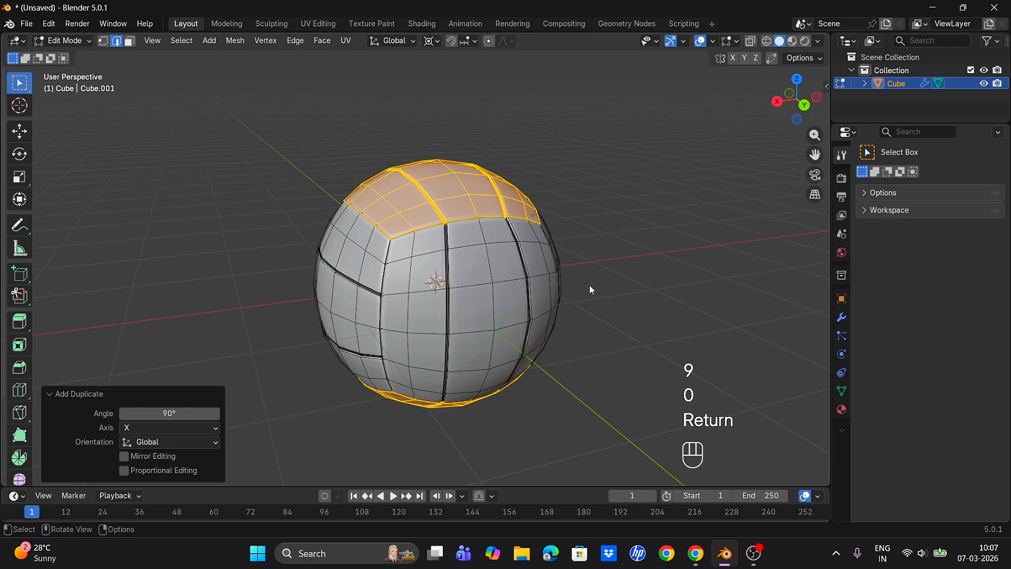
pyautogui.press('r')
pyautogui.press('z')
pyautogui.press('9')
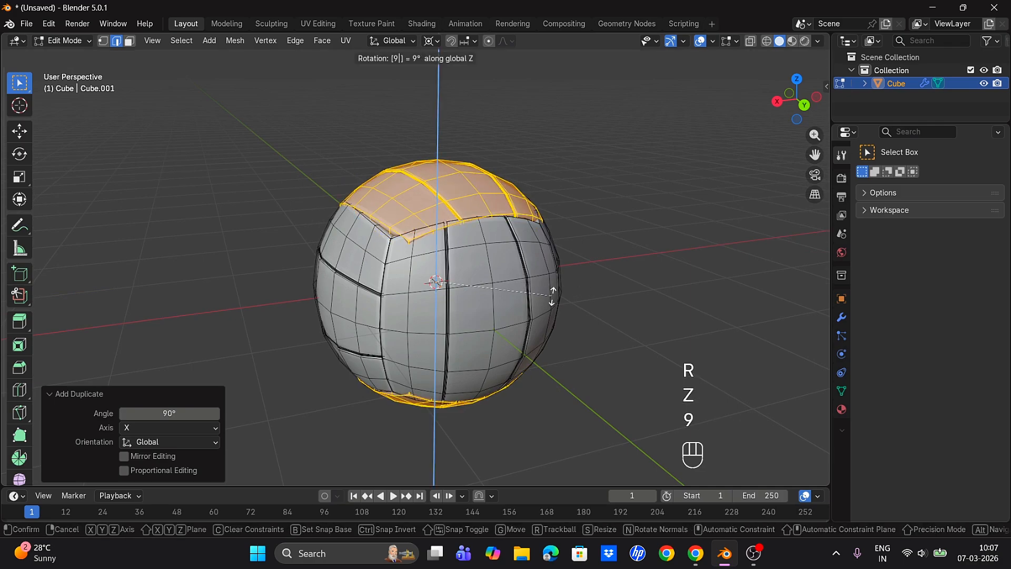
pyautogui.press('0')
pyautogui.press('Return')
pyautogui.click(612, 304)
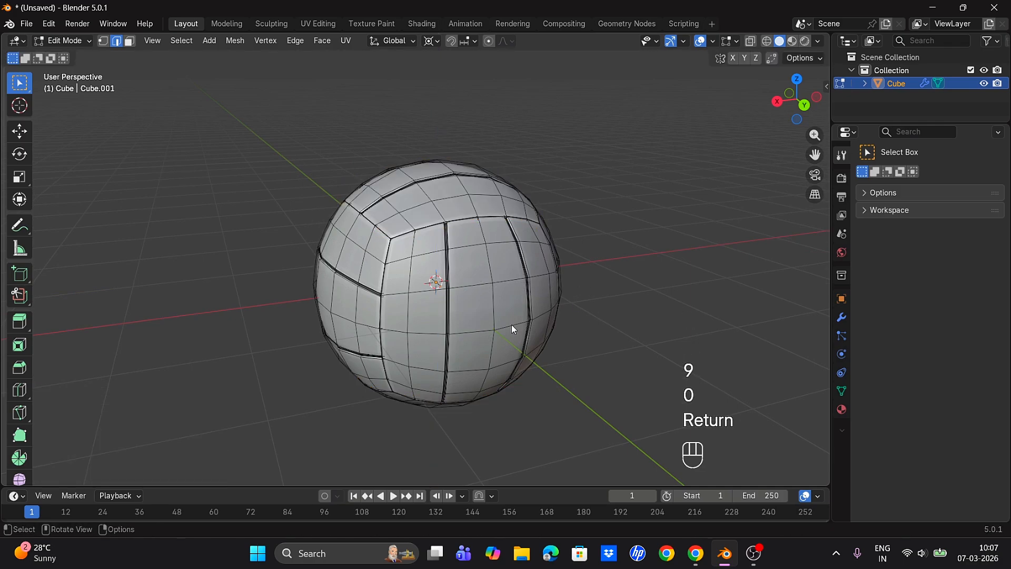
pyautogui.press('Tab')
# Apply the ball's Subdivision modifier
pyautogui.moveTo(485, 325); pyautogui.dragTo(507, 305, button='middle')
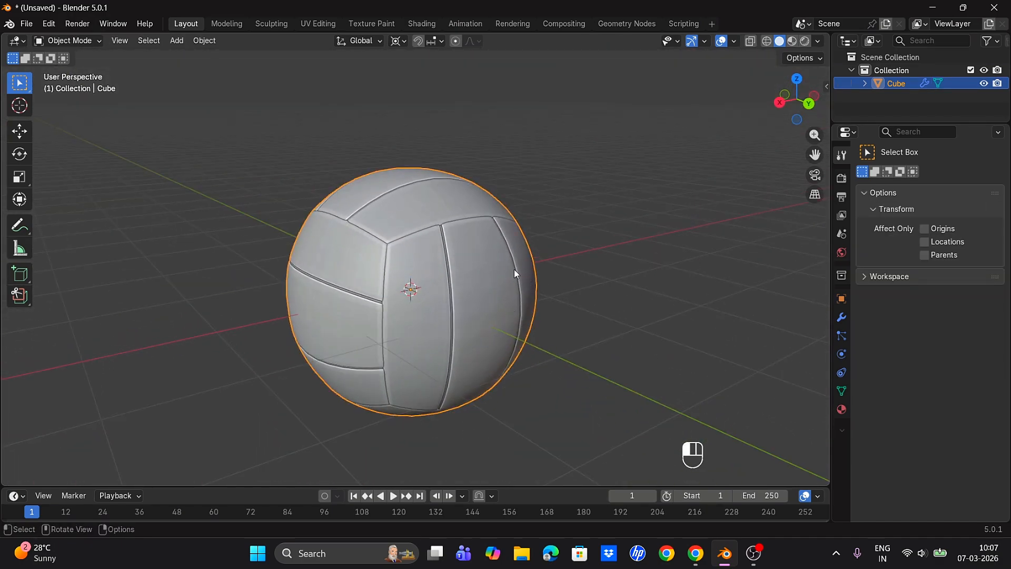
pyautogui.click(842, 317)
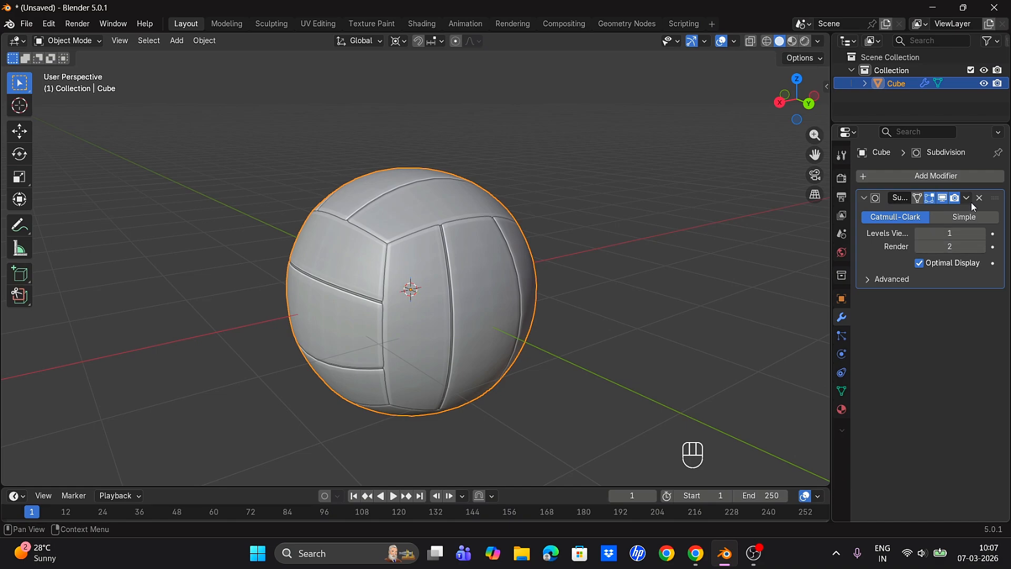
pyautogui.click(967, 197)
pyautogui.click(938, 213)
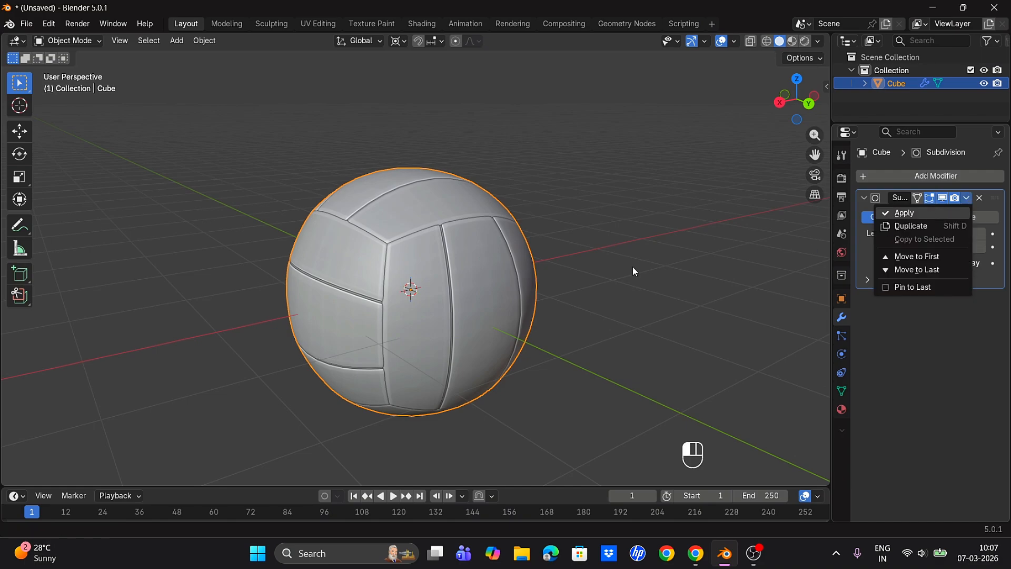
# Try Shade Auto Smooth on the ball and replace it with plain Shade Smooth
pyautogui.rightClick(488, 253)
pyautogui.click(482, 262)
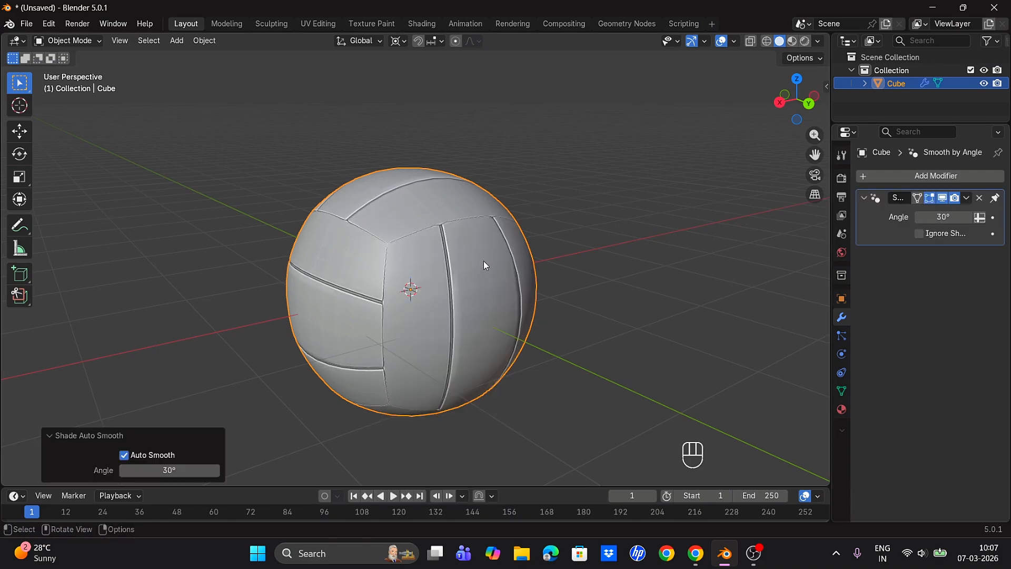
pyautogui.rightClick(466, 253)
pyautogui.click(447, 236)
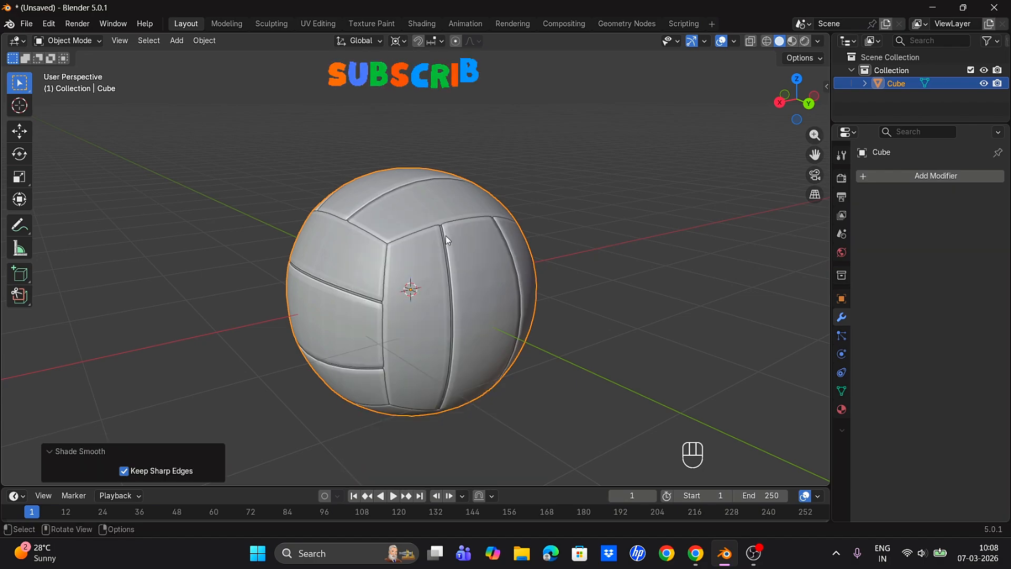
# Switch the viewport to Material Preview shading
pyautogui.moveTo(445, 236); pyautogui.dragTo(375, 286, button='middle')
pyautogui.scroll(5, 403, 289)
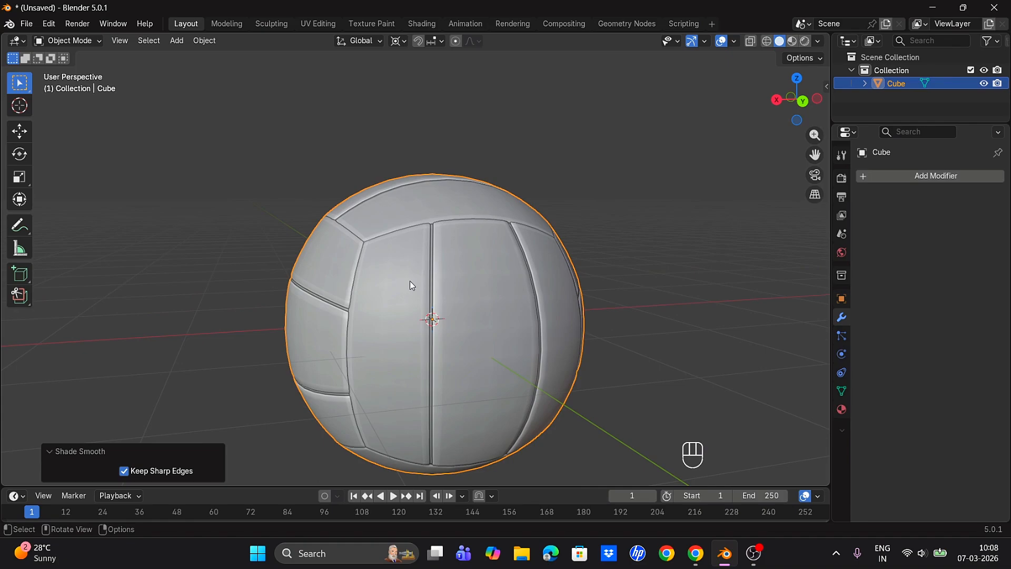
pyautogui.click(793, 42)
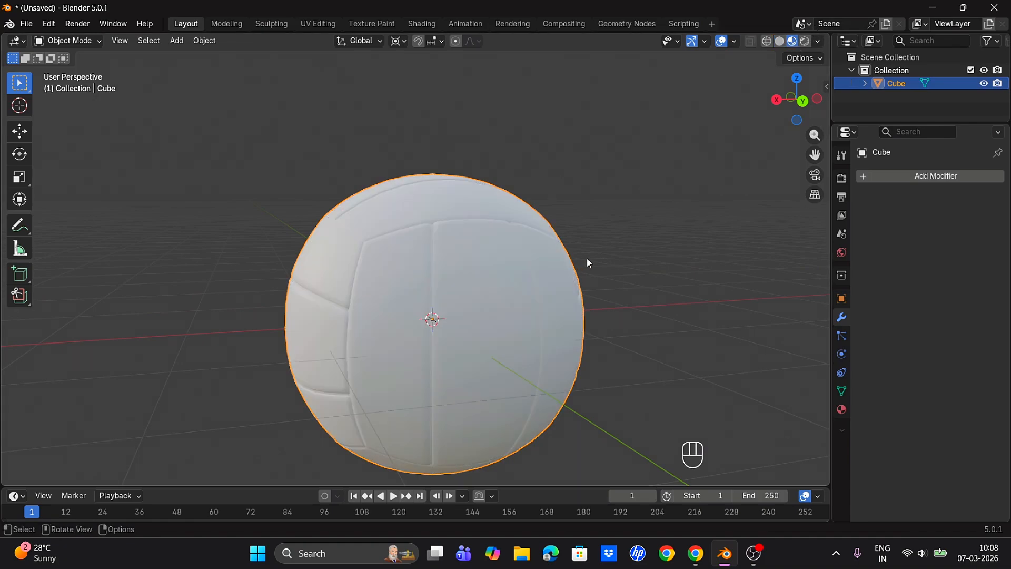
pyautogui.moveTo(587, 258)
pyautogui.mouseDown(button='middle')
pyautogui.moveTo(620, 254)
pyautogui.moveTo(634, 271)
pyautogui.mouseUp(button='middle')
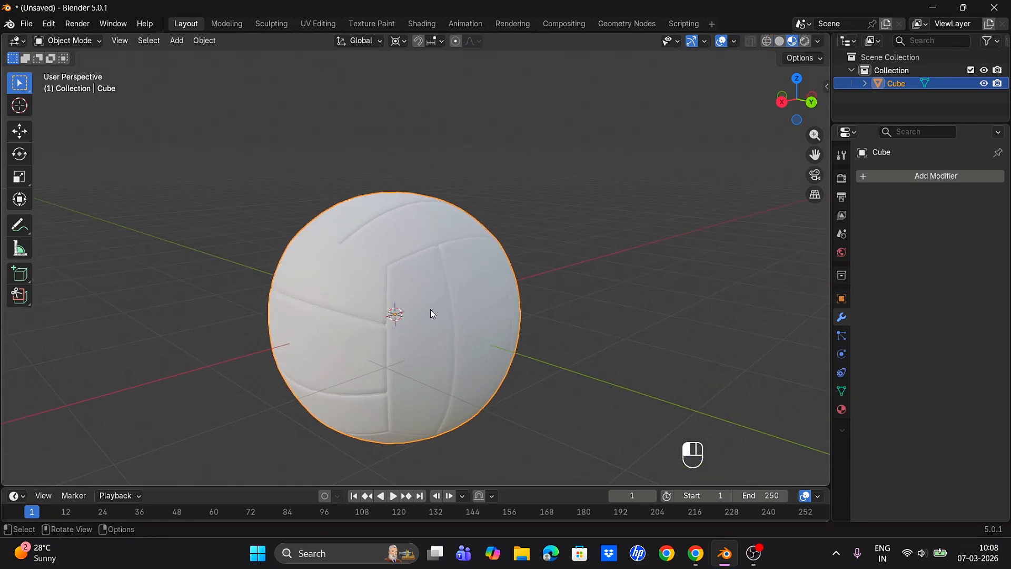
# Add a new material to the ball with a blue base color and roughness 1.000
pyautogui.click(842, 410)
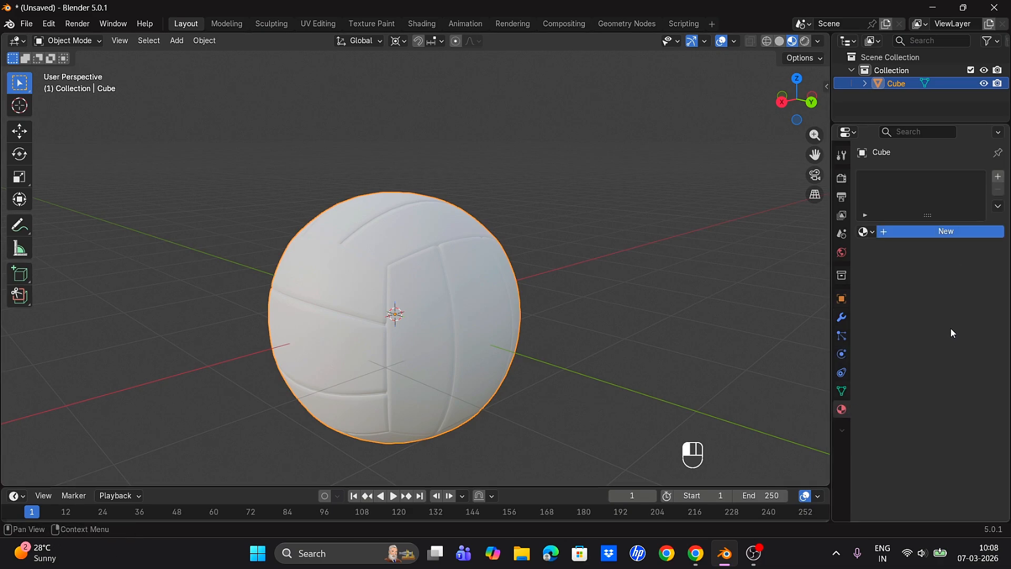
pyautogui.click(946, 232)
pyautogui.click(956, 313)
pyautogui.moveTo(946, 126); pyautogui.dragTo(950, 120)
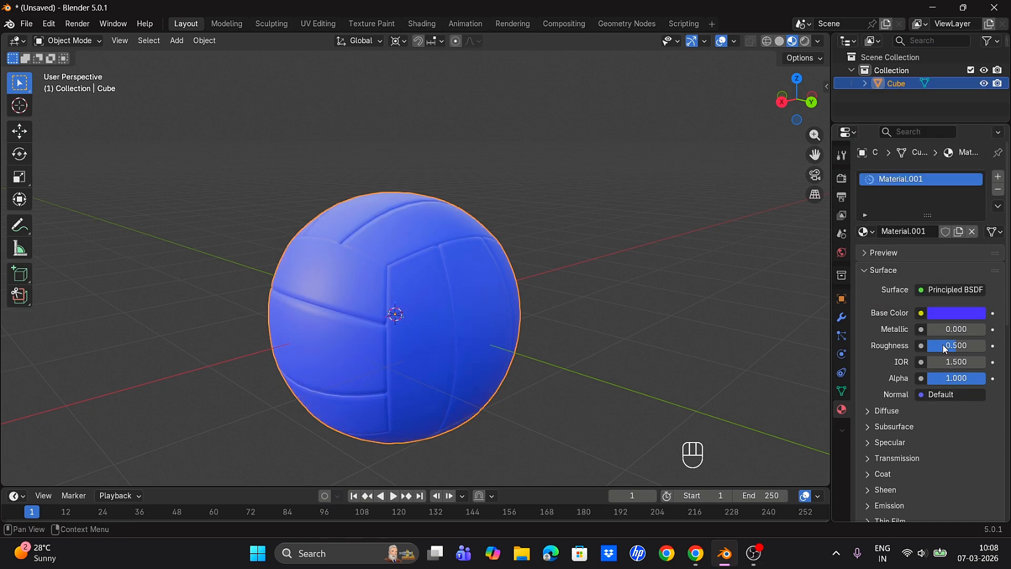
pyautogui.moveTo(967, 346); pyautogui.dragTo(990, 351)
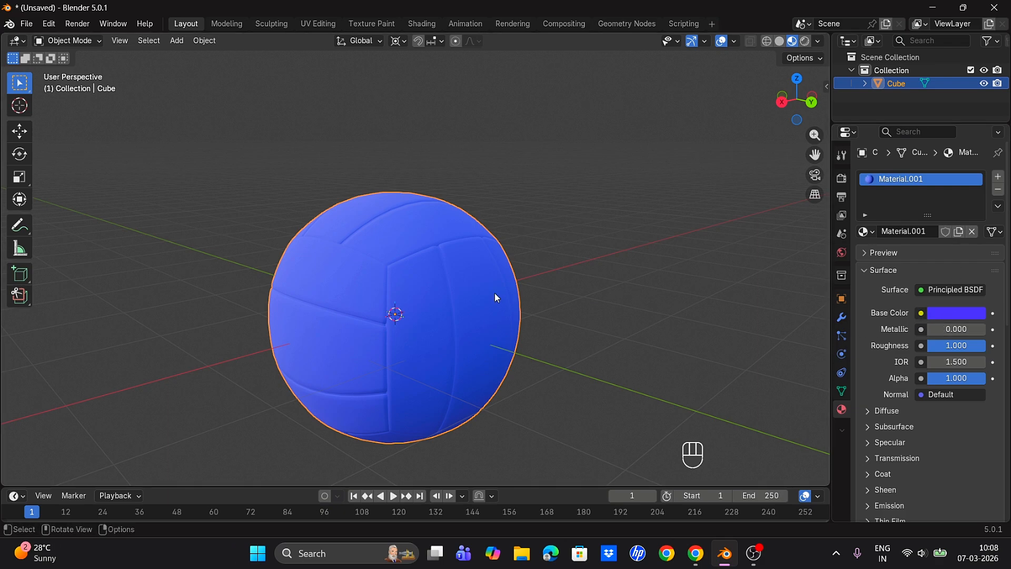
# In Edit Mode's face select, select the middle strip of the +X panel by growing a central four-face selection from the right view
pyautogui.press('Tab')
pyautogui.press('KP_3')
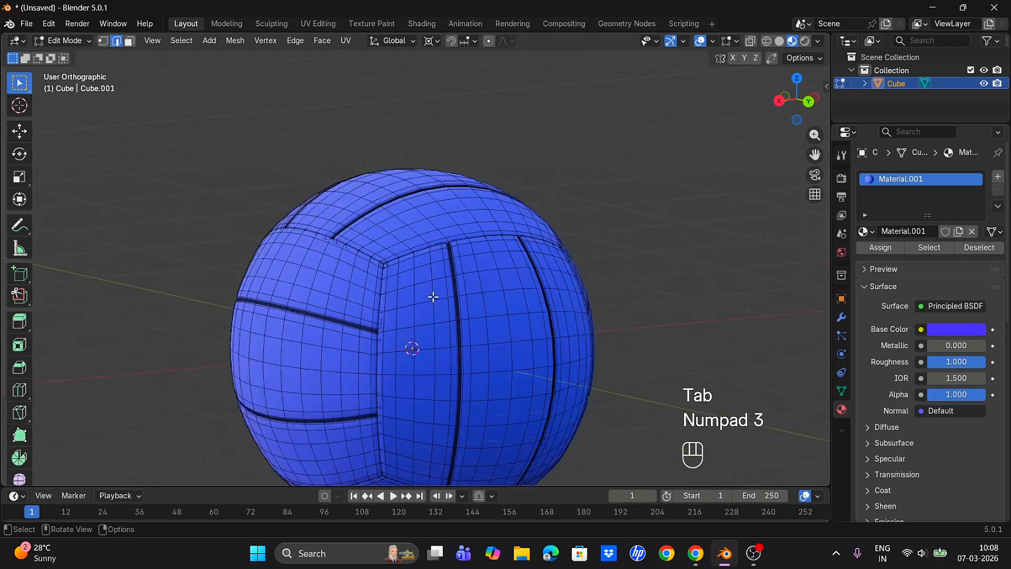
pyautogui.moveTo(815, 154); pyautogui.dragTo(941, 102)
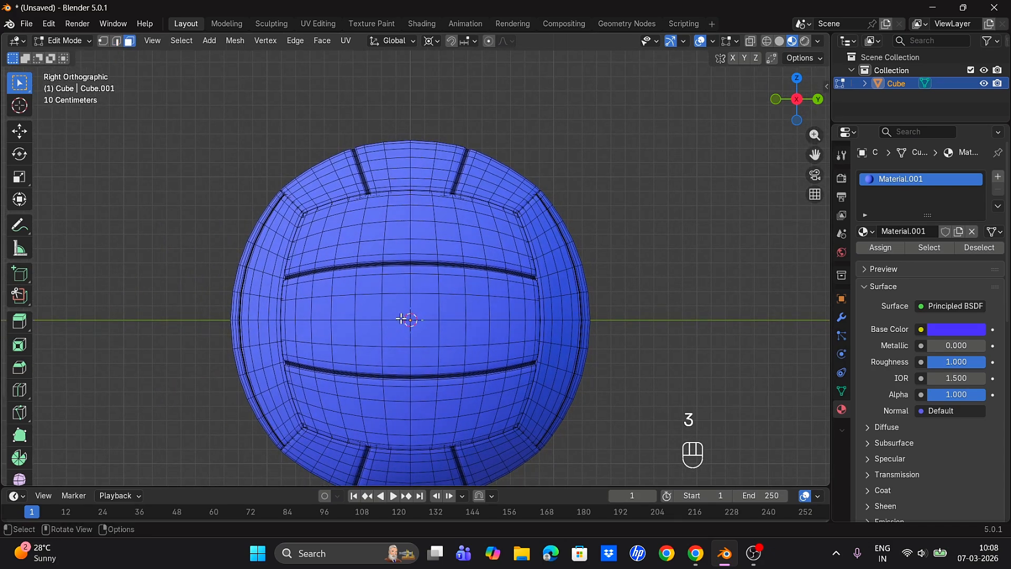
pyautogui.moveTo(400, 319); pyautogui.dragTo(425, 336)
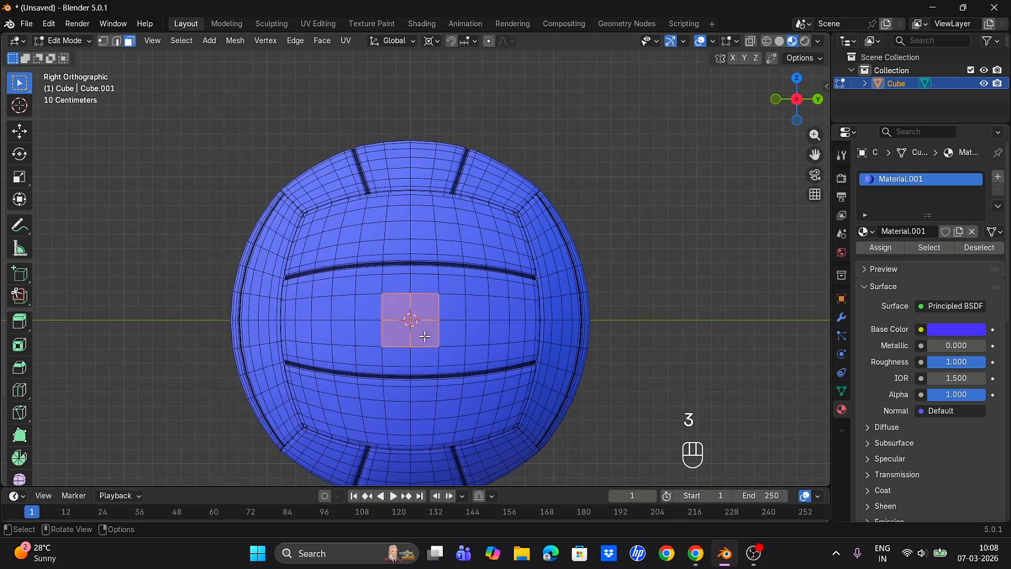
pyautogui.press('ctrl+KP_Add')
pyautogui.press('ctrl+KP_Add')
pyautogui.press('ctrl+KP_Add')
pyautogui.press('ctrl+KP_Add')
pyautogui.press('ctrl+KP_Add')
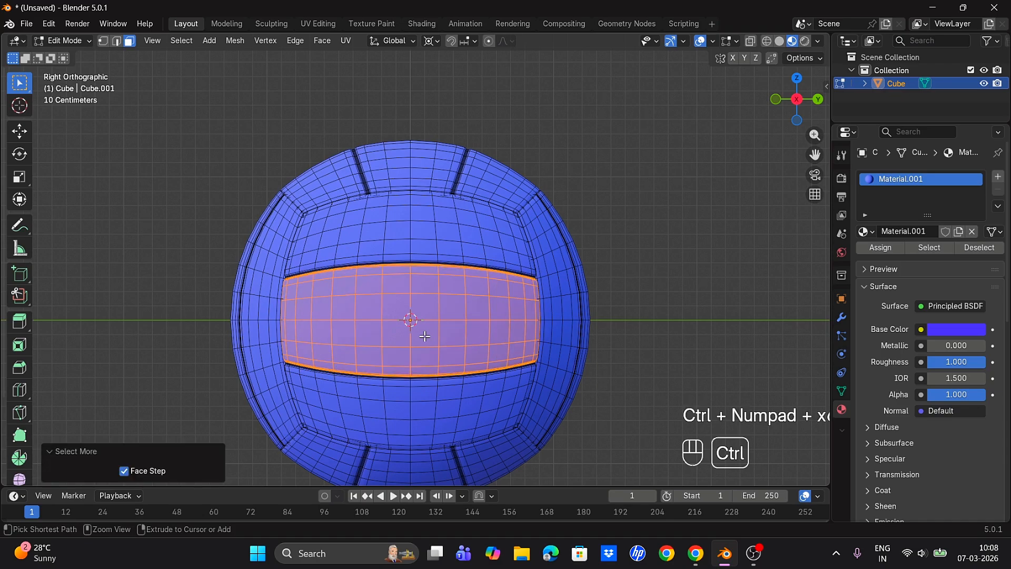
# Add a second material slot with a new material, assign it to the selected strip and set its base color to green #06E700FF
pyautogui.moveTo(425, 336); pyautogui.dragTo(550, 326, button='middle')
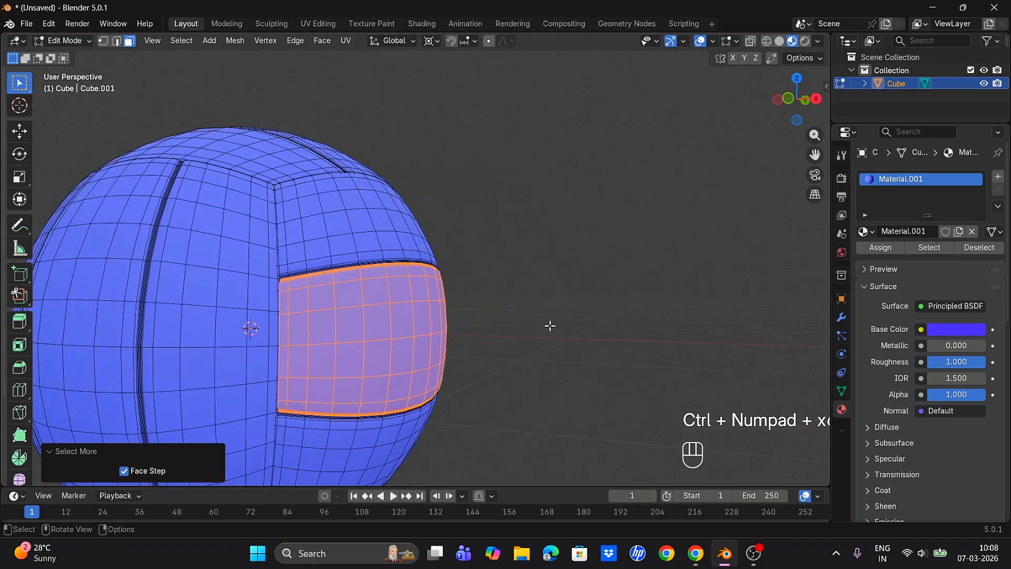
pyautogui.moveTo(682, 295); pyautogui.dragTo(605, 282, button='middle')
pyautogui.click(998, 178)
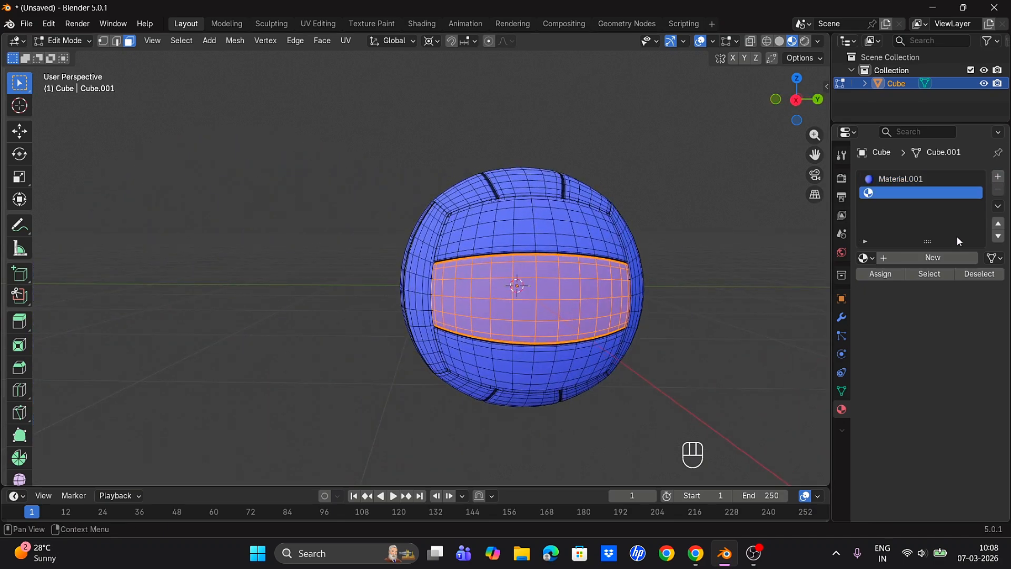
pyautogui.click(939, 258)
pyautogui.click(889, 275)
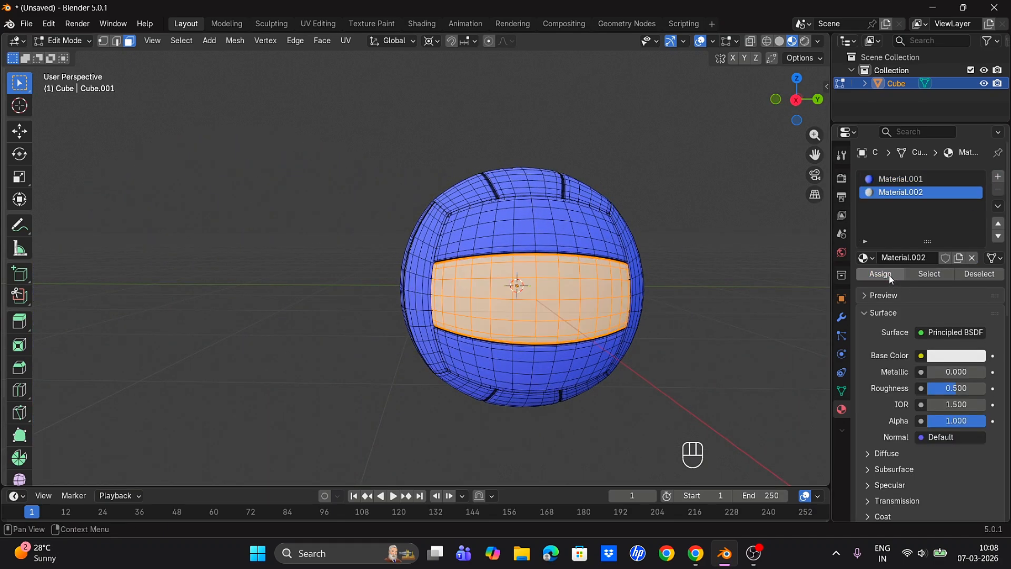
pyautogui.click(953, 356)
pyautogui.click(869, 154)
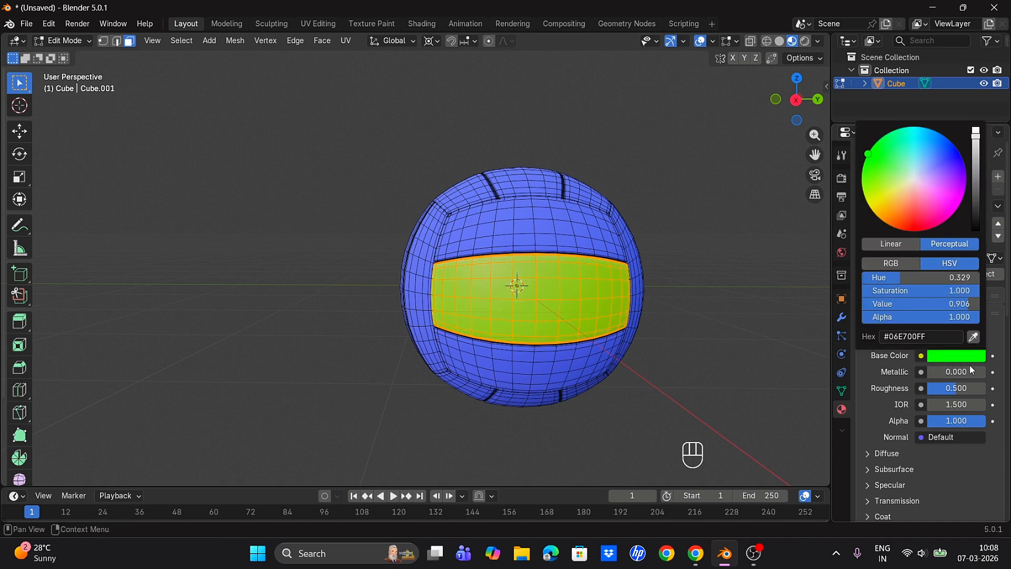
# Set the green material's roughness to 1.000 and return to Object Mode to view the ball
pyautogui.moveTo(944, 388); pyautogui.dragTo(985, 387)
pyautogui.press('Tab')
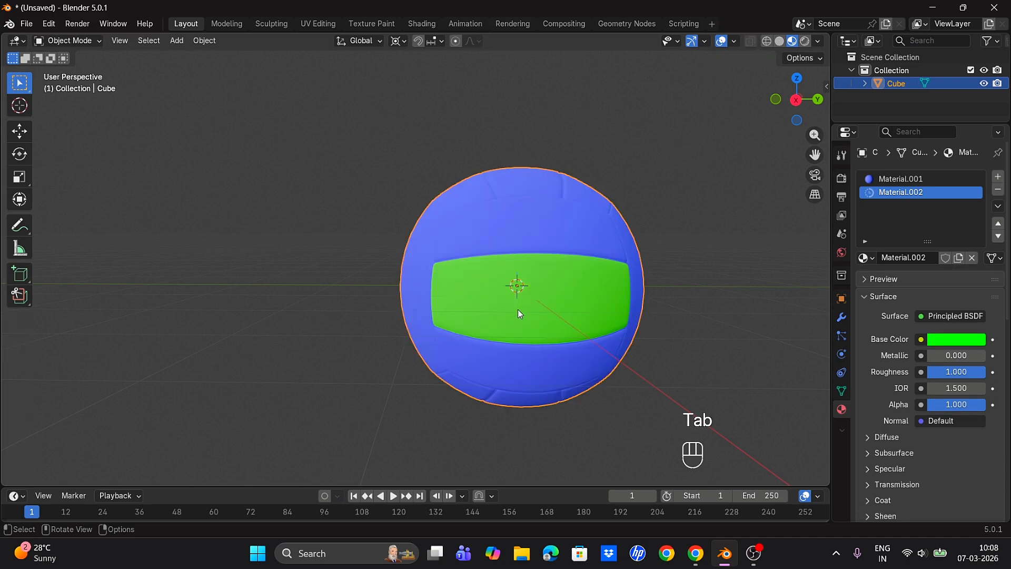
pyautogui.scroll(2, 519, 307)
pyautogui.moveTo(523, 304); pyautogui.dragTo(540, 344, button='middle')
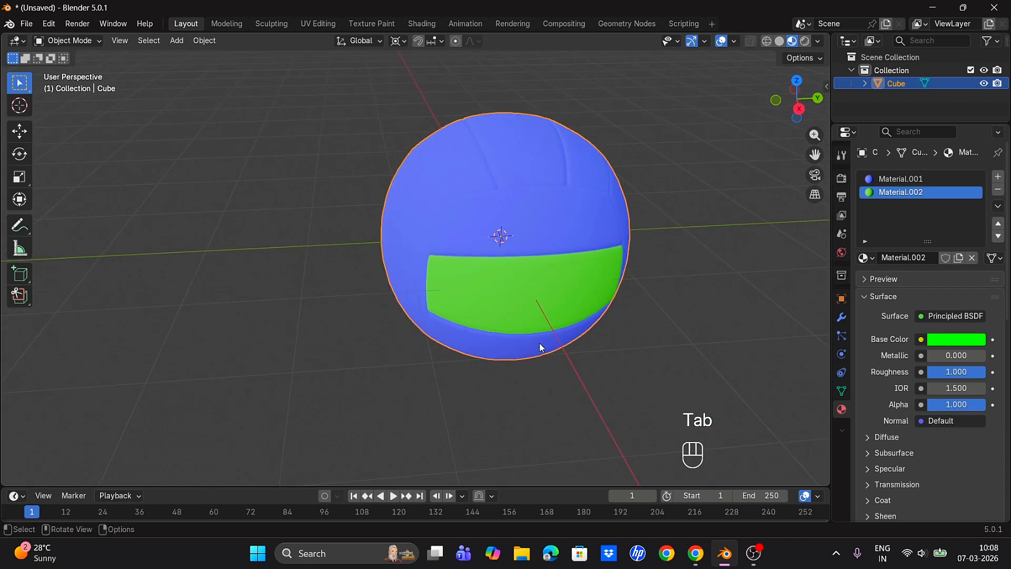
# In Edit Mode, select the middle strip of the +Z panel by growing a central face selection from the top view
pyautogui.press('KP_7')
pyautogui.press('Tab')
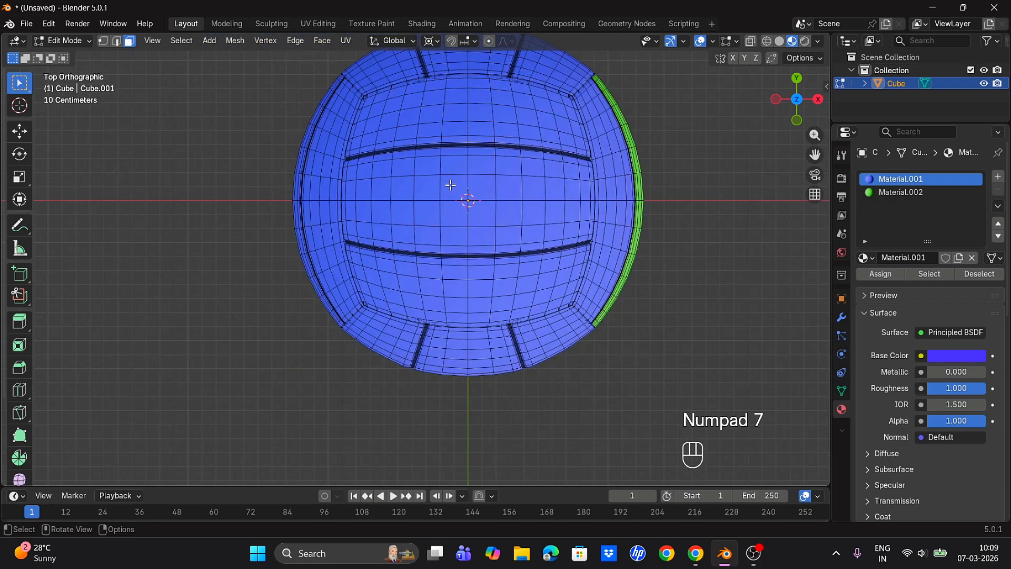
pyautogui.moveTo(450, 185); pyautogui.dragTo(483, 218)
pyautogui.press('ctrl+KP_Add')
pyautogui.press('ctrl+KP_Add')
pyautogui.press('ctrl+KP_Add')
pyautogui.press('ctrl+KP_Add')
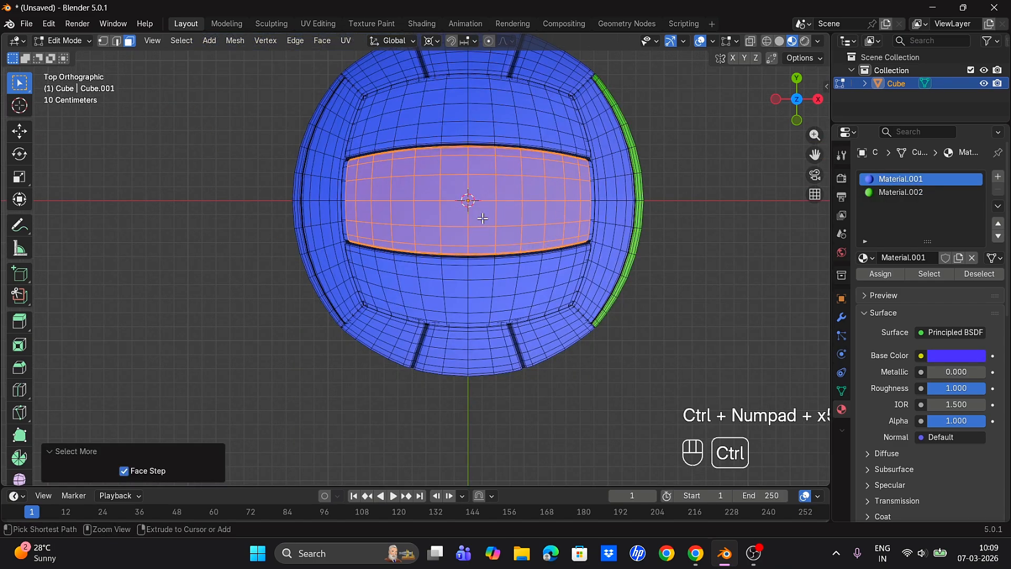
# Add a third material slot with a new material and assign it to the selected +Z strip
pyautogui.moveTo(482, 217); pyautogui.dragTo(416, 112, button='middle')
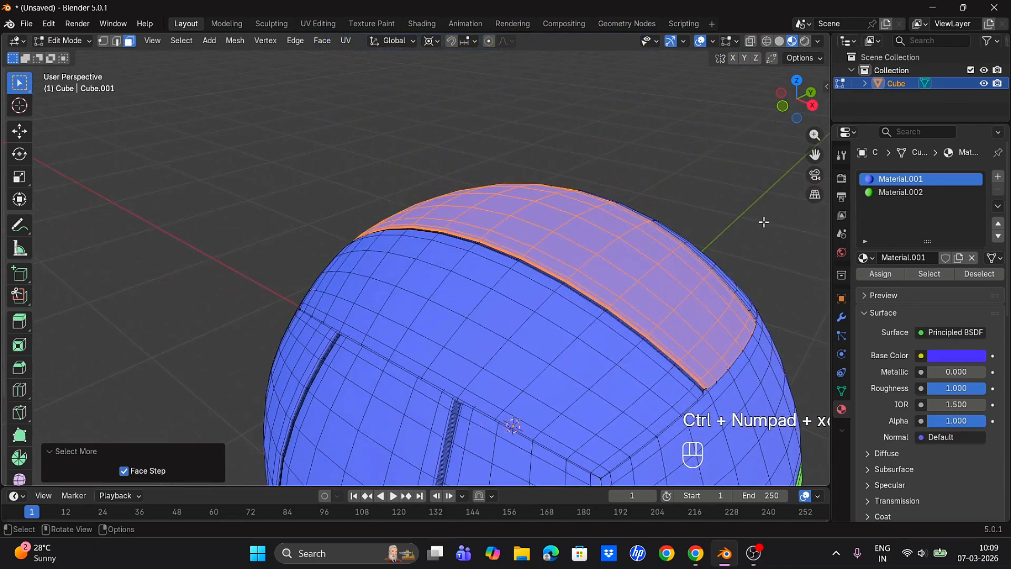
pyautogui.click(998, 176)
pyautogui.click(936, 258)
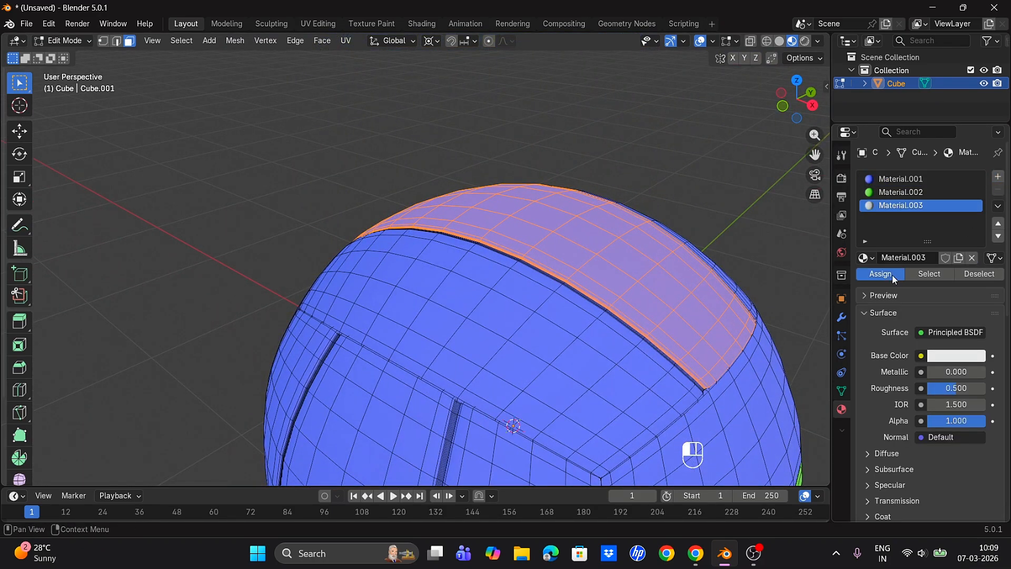
pyautogui.click(892, 275)
# Select the middle strip of the -X panel by growing a central face selection out to its grooves
pyautogui.scroll(-2, 682, 301)
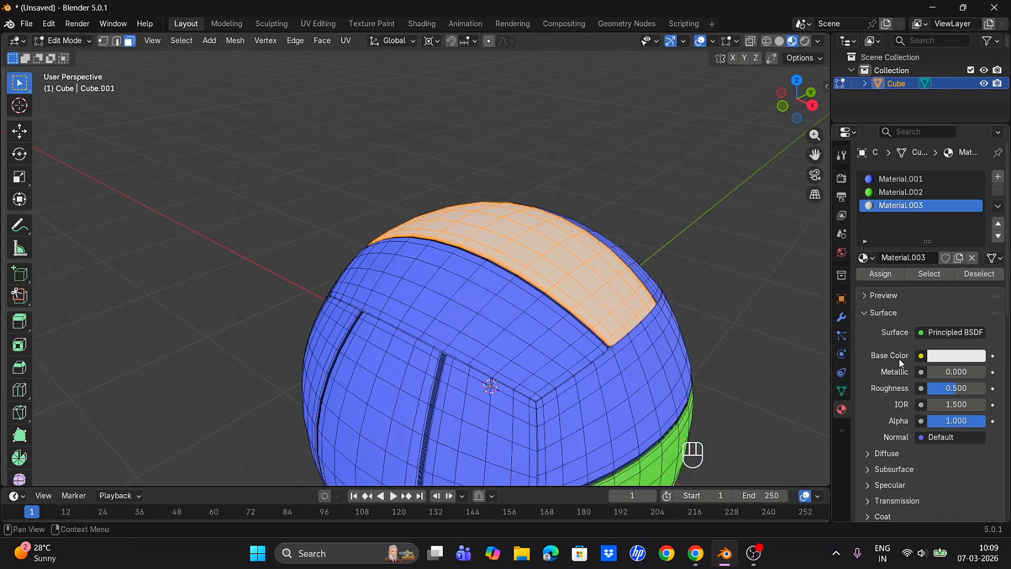
pyautogui.moveTo(616, 317); pyautogui.dragTo(664, 243, button='middle')
pyautogui.moveTo(473, 396); pyautogui.dragTo(543, 449)
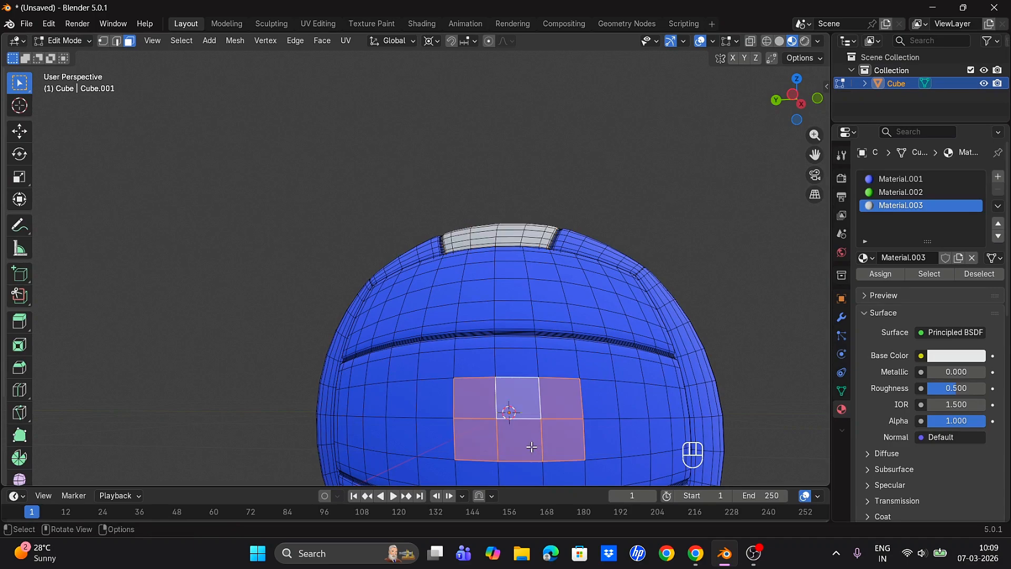
pyautogui.click(471, 401)
pyautogui.press('ctrl+KP_Add')
pyautogui.press('ctrl+KP_Add')
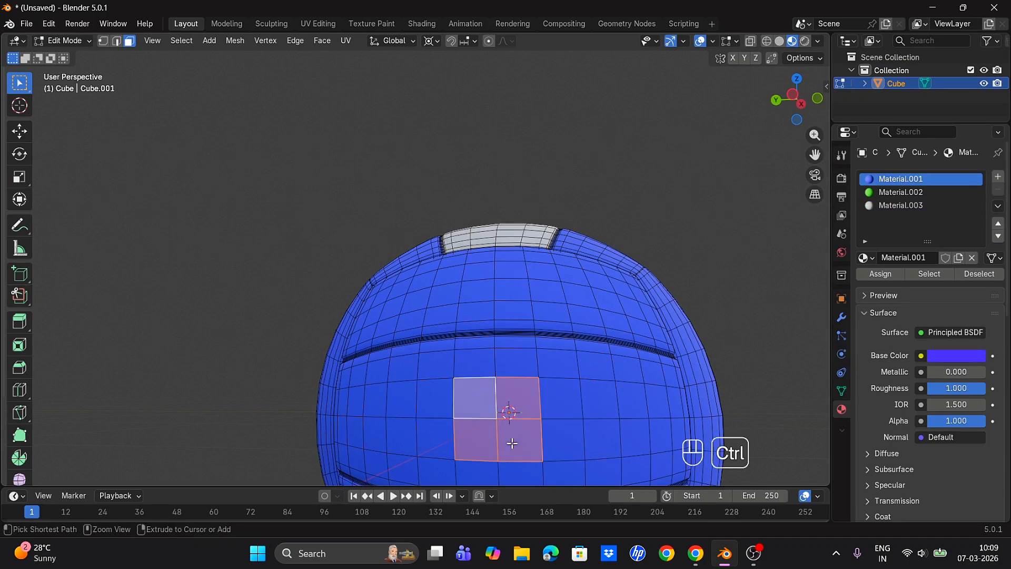
pyautogui.press('ctrl+KP_Add')
pyautogui.press('ctrl+KP_Add')
pyautogui.press('ctrl+KP_Add')
pyautogui.press('ctrl+KP_Add')
pyautogui.moveTo(512, 444); pyautogui.dragTo(559, 422, button='middle')
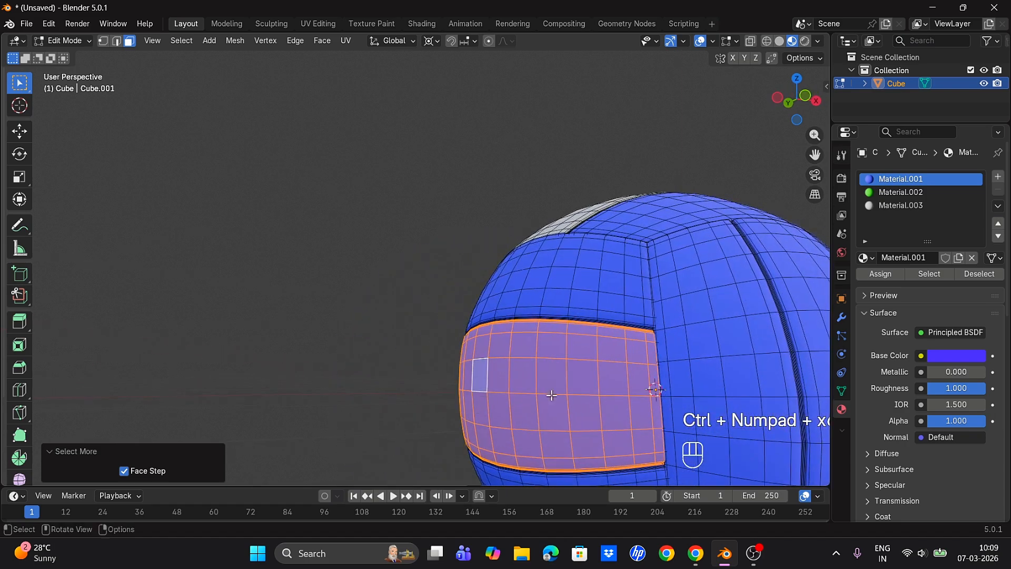
# Add a fourth material slot with a new material and assign it to the selected -X strip
pyautogui.click(998, 176)
pyautogui.click(928, 257)
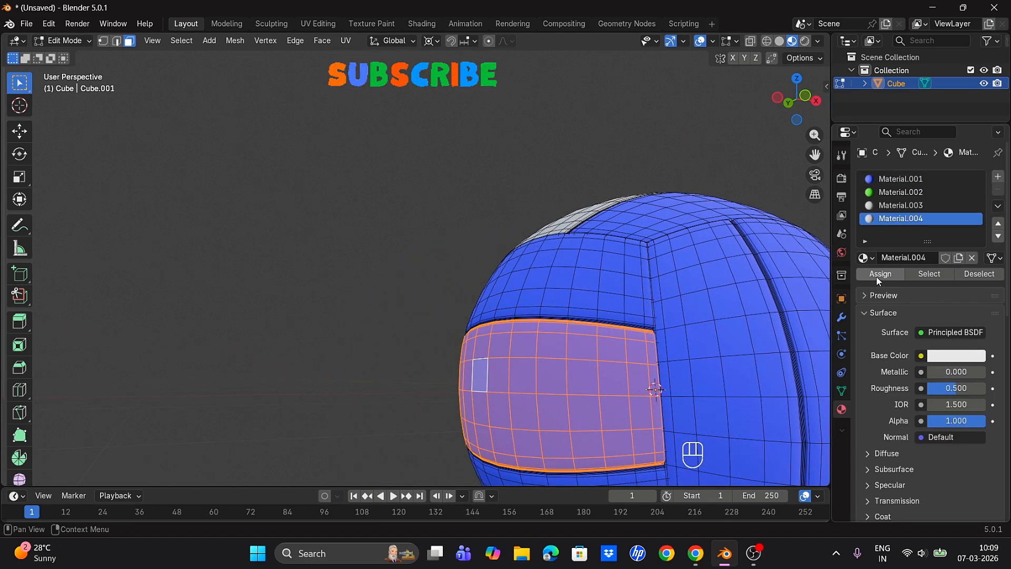
pyautogui.click(879, 275)
# From the front view, select the middle strip of the -Y panel by growing a central face selection
pyautogui.scroll(-4, 539, 364)
pyautogui.moveTo(468, 349); pyautogui.dragTo(649, 314, button='middle')
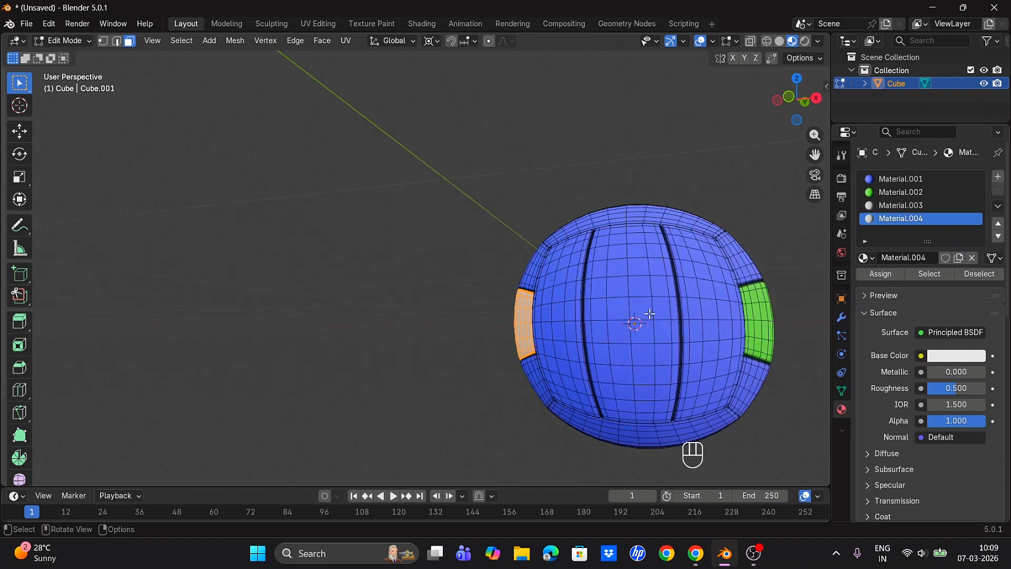
pyautogui.press('KP_1')
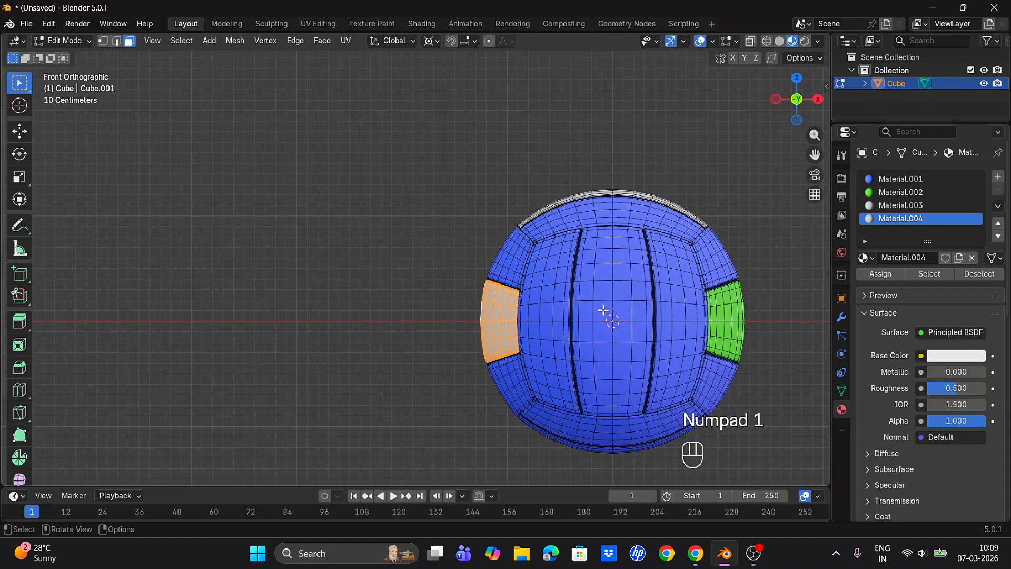
pyautogui.click(620, 334)
pyautogui.press('ctrl+KP_Add')
pyautogui.press('ctrl+KP_Add')
pyautogui.press('ctrl+KP_Add')
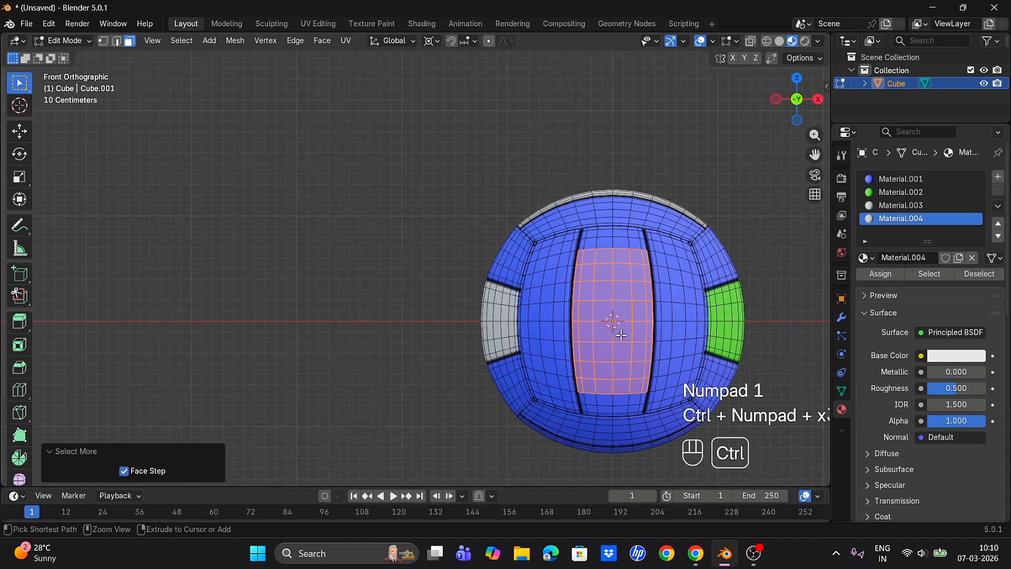
pyautogui.press('ctrl+KP_Add')
pyautogui.press('ctrl+KP_Add')
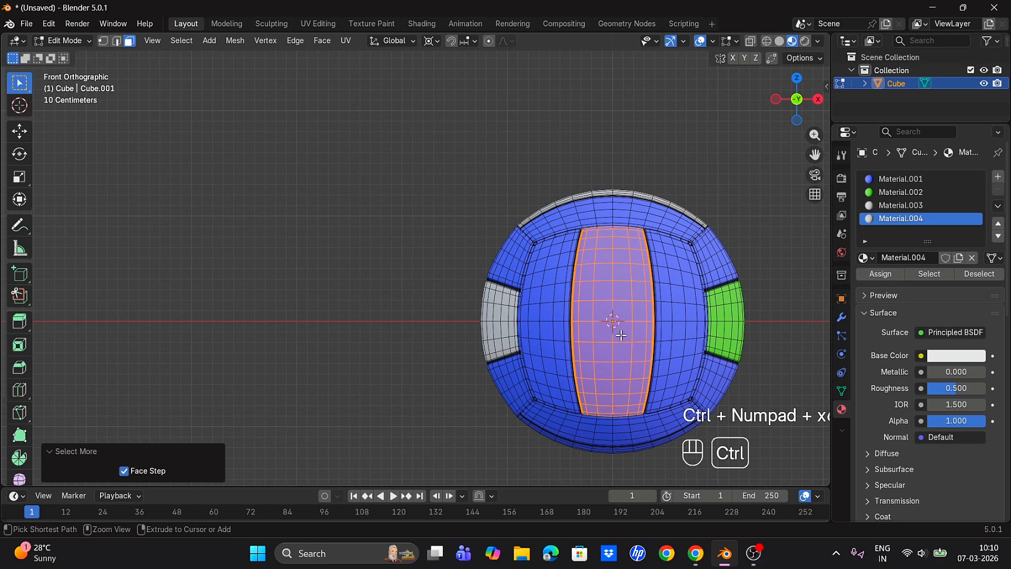
# Add a fifth material slot with a new material and assign it to the selected -Y strip
pyautogui.click(999, 177)
pyautogui.click(896, 257)
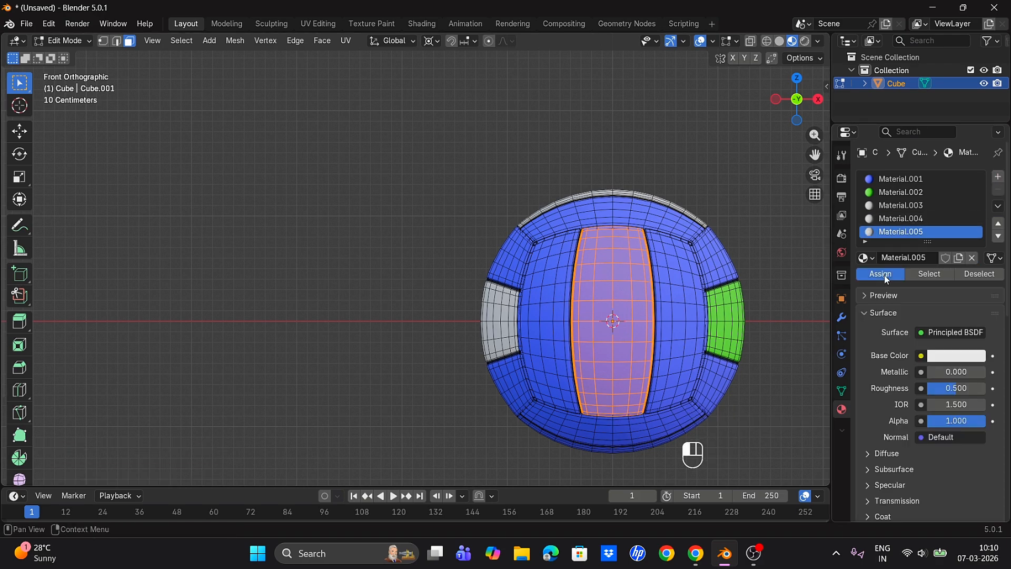
pyautogui.click(884, 275)
# Select the middle strip of the -Z panel on the ball's underside by growing a central face selection
pyautogui.moveTo(610, 319); pyautogui.dragTo(622, 136, button='middle')
pyautogui.scroll(-1, 622, 135)
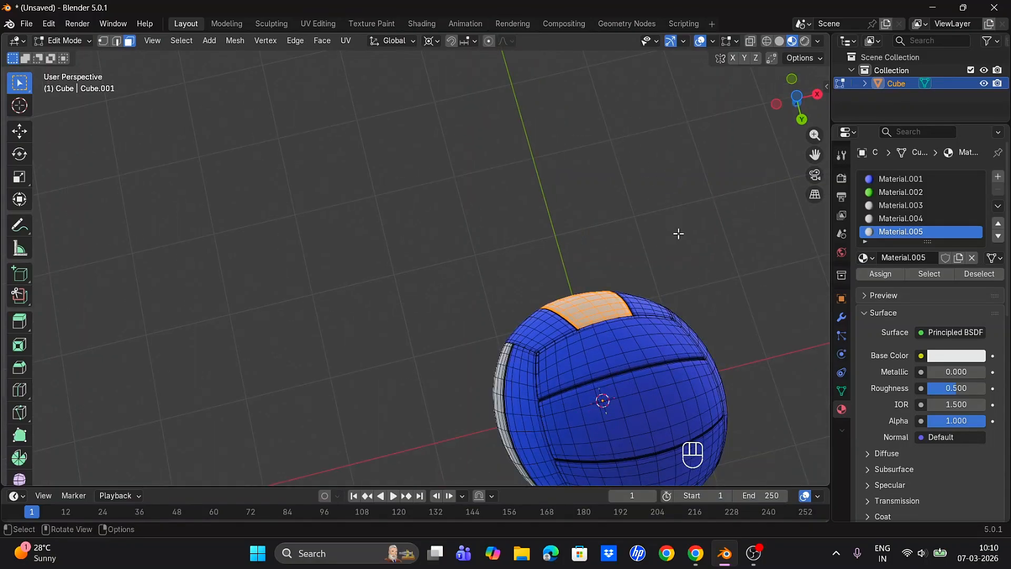
pyautogui.scroll(-1, 679, 233)
pyautogui.moveTo(817, 152); pyautogui.dragTo(728, 105)
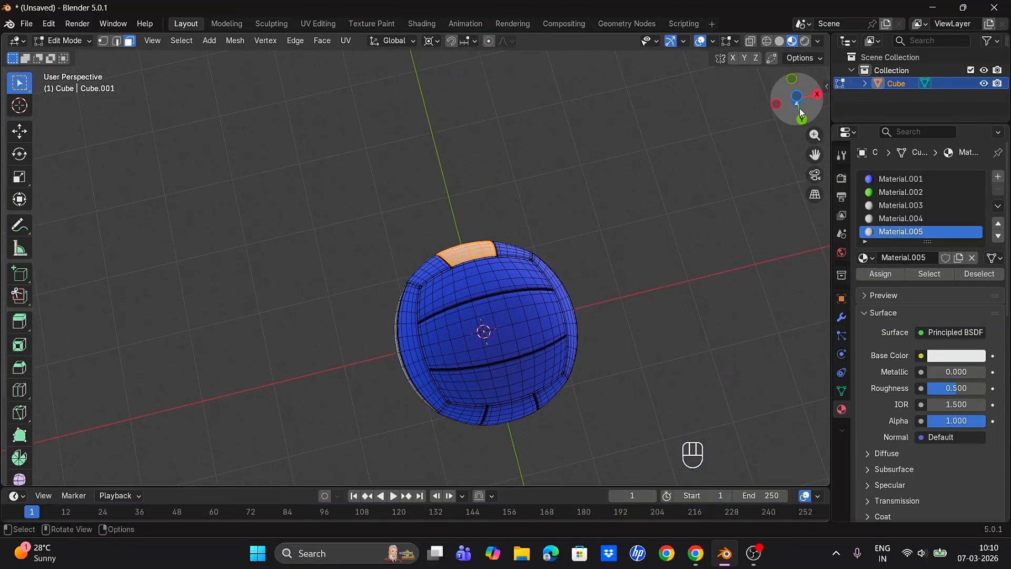
pyautogui.moveTo(800, 100); pyautogui.dragTo(804, 100)
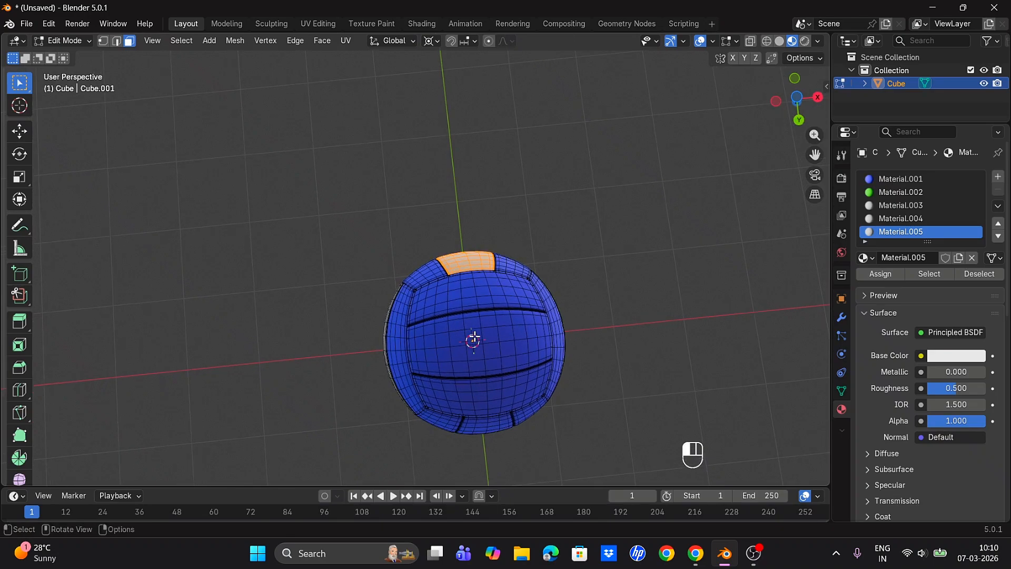
pyautogui.click(491, 352)
pyautogui.press('ctrl+KP_Add')
pyautogui.press('ctrl+KP_Add')
pyautogui.press('ctrl+KP_Add')
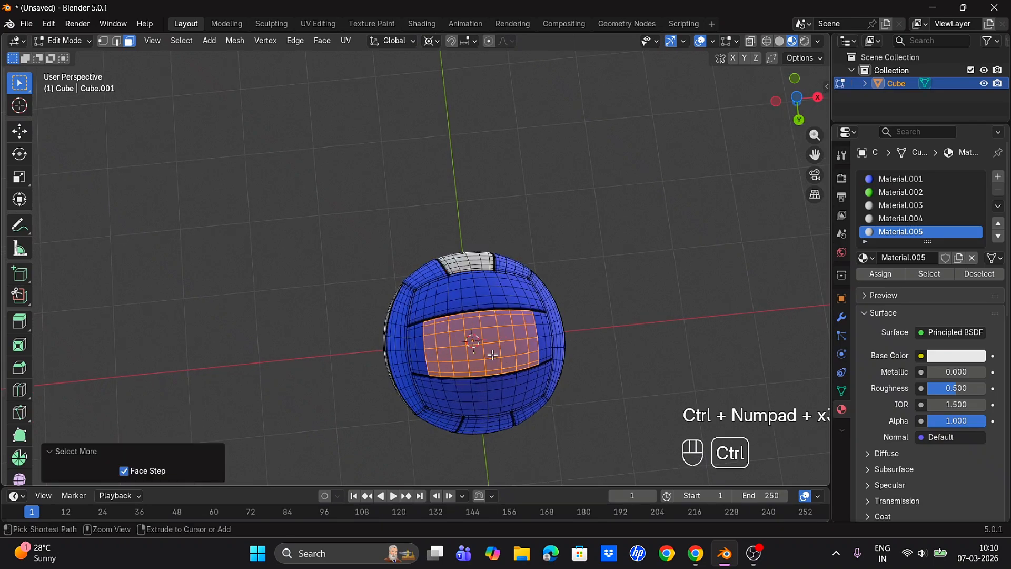
pyautogui.press('ctrl+KP_Add')
pyautogui.press('ctrl+KP_Add')
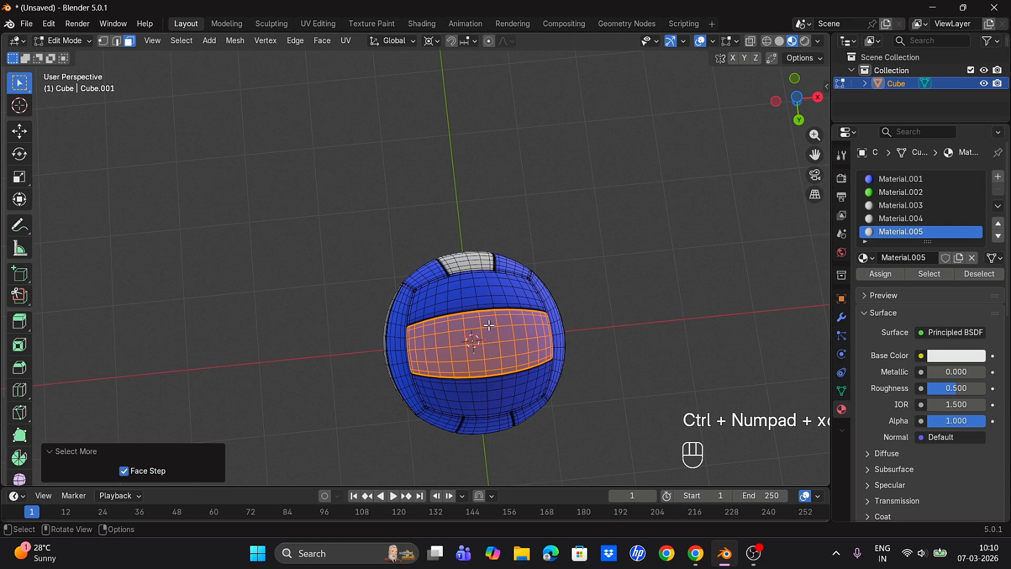
# Add a sixth material slot with a new material and assign it to the selected underside strip
pyautogui.click(998, 177)
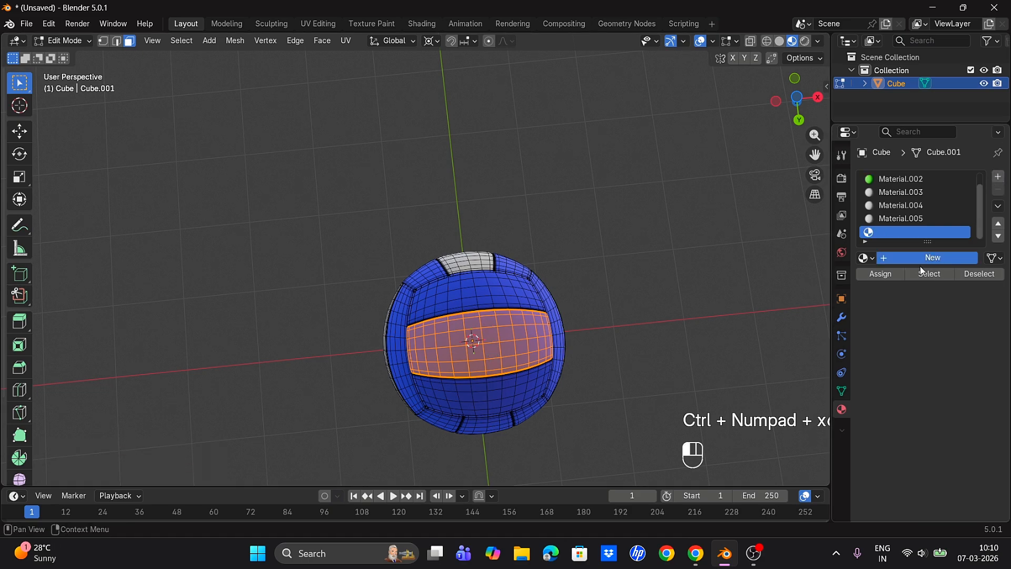
pyautogui.click(920, 262)
pyautogui.click(890, 277)
# Select the middle strip of the +Y panel by growing a central face selection out to its grooves
pyautogui.moveTo(580, 341); pyautogui.dragTo(468, 298, button='middle')
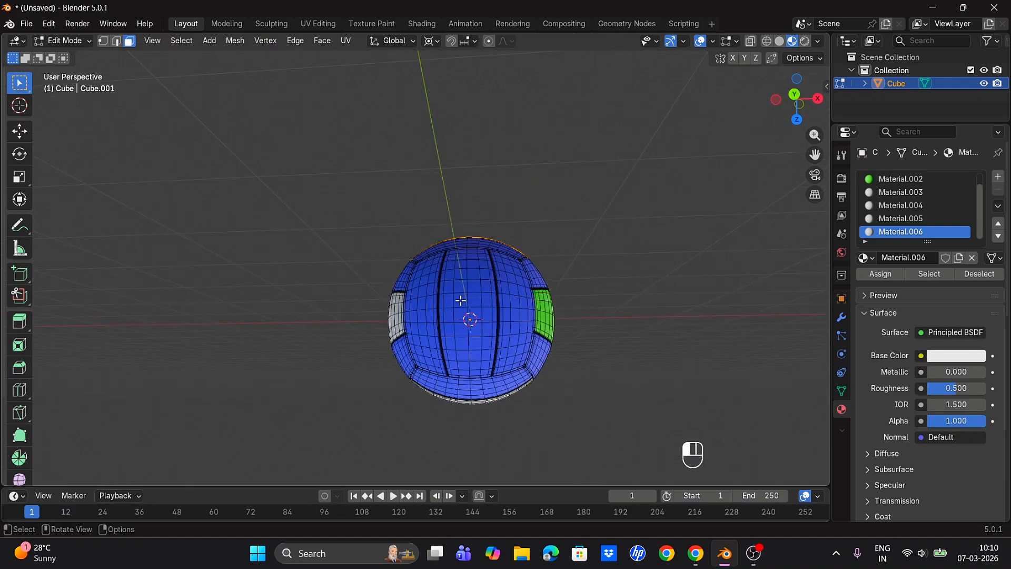
pyautogui.moveTo(461, 300); pyautogui.dragTo(475, 317)
pyautogui.press('ctrl+KP_Add')
pyautogui.press('ctrl+KP_Add')
pyautogui.press('ctrl+KP_Add')
pyautogui.press('ctrl+KP_Add')
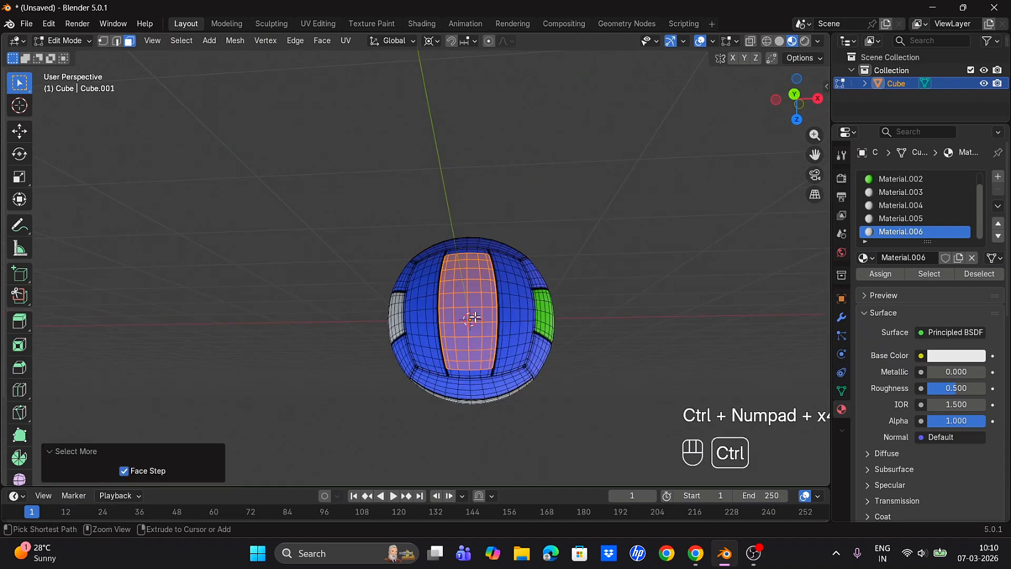
# Add a seventh material slot with a new material, assign it to the selected +Y strip and deselect the faces
pyautogui.click(998, 179)
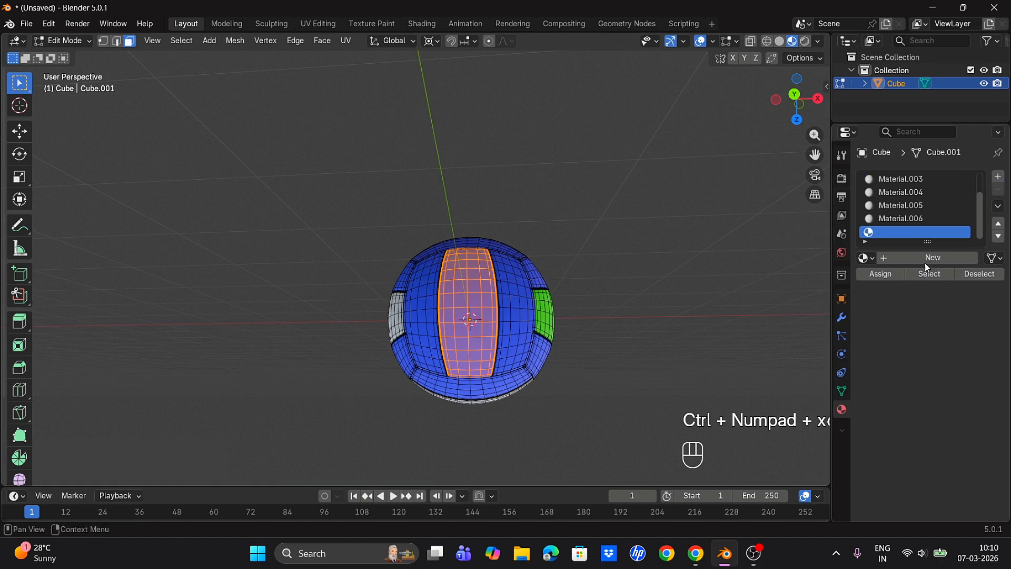
pyautogui.click(879, 277)
pyautogui.click(612, 293)
pyautogui.moveTo(588, 272); pyautogui.dragTo(488, 262, button='middle')
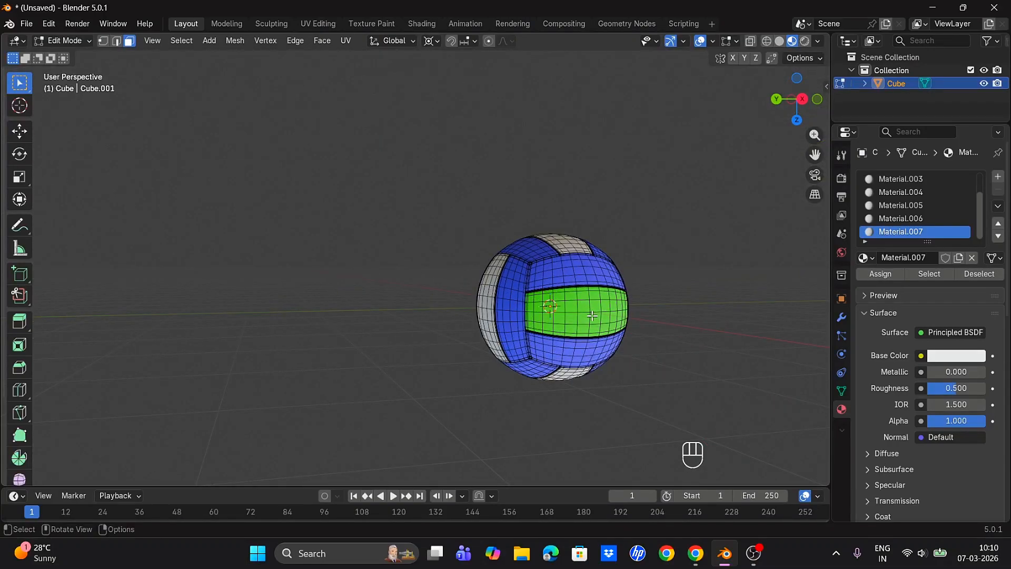
# Copy the green Material.002 and paste its settings into Material.003
pyautogui.scroll(2, 885, 193)
pyautogui.click(884, 194)
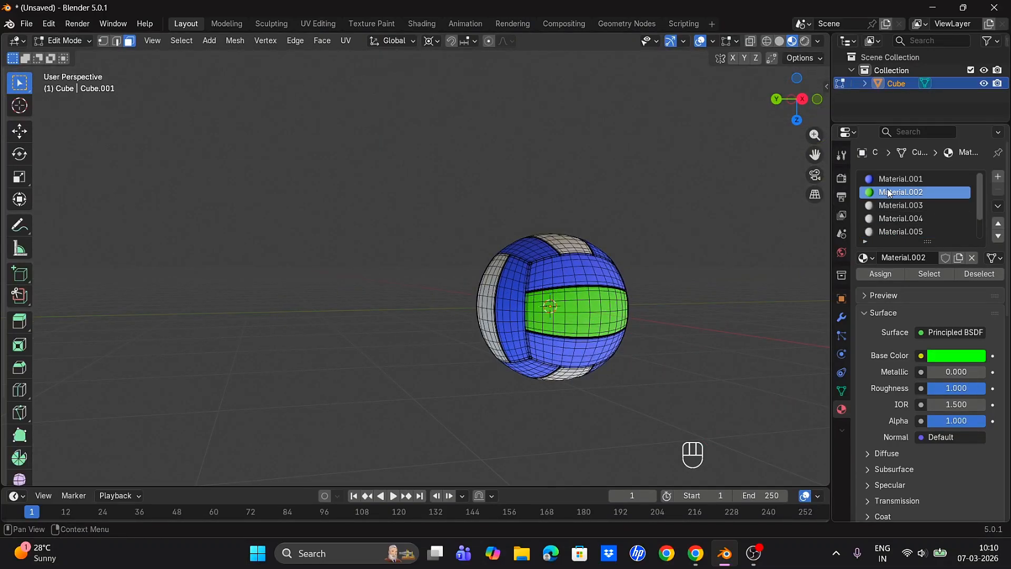
pyautogui.click(998, 205)
pyautogui.click(963, 221)
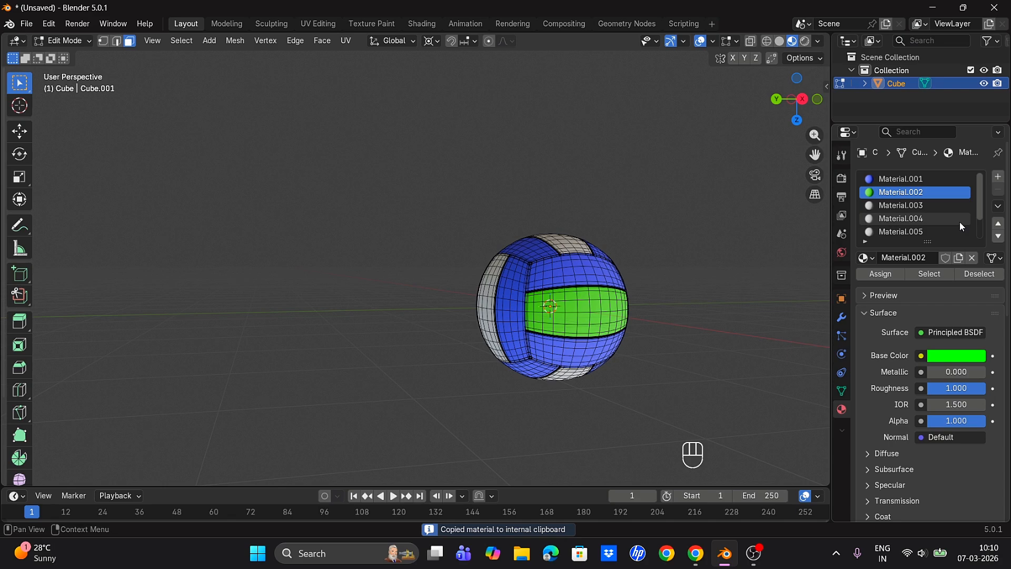
pyautogui.click(922, 205)
pyautogui.click(998, 206)
pyautogui.click(941, 245)
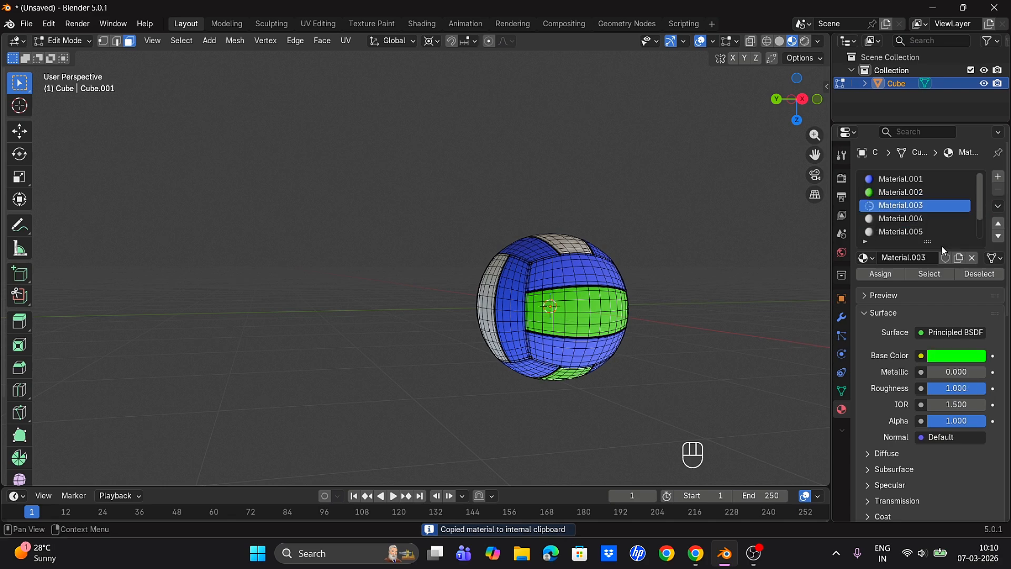
# Paste the copied green material settings into Material.004 and Material.005
pyautogui.click(911, 220)
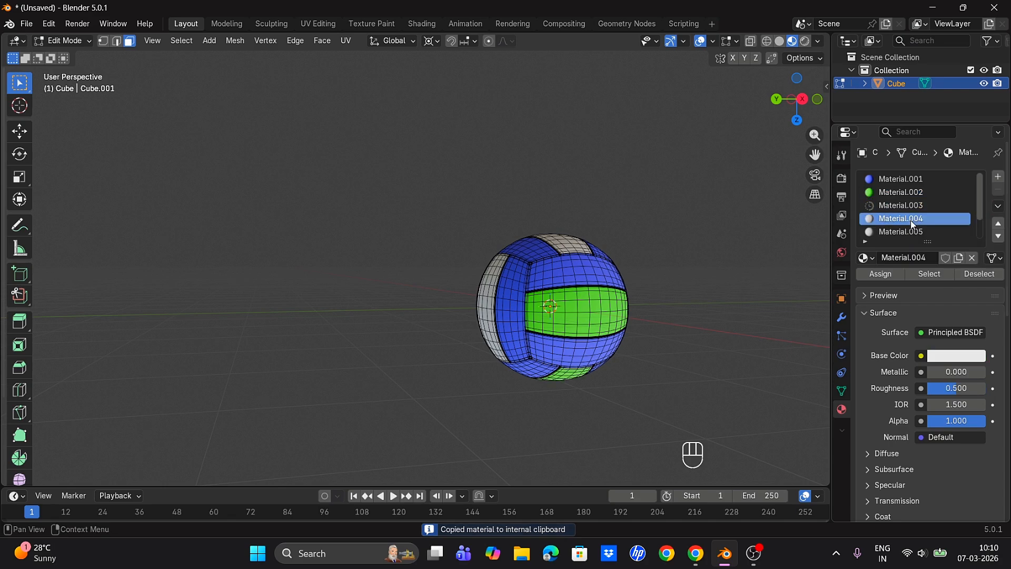
pyautogui.click(996, 208)
pyautogui.click(946, 245)
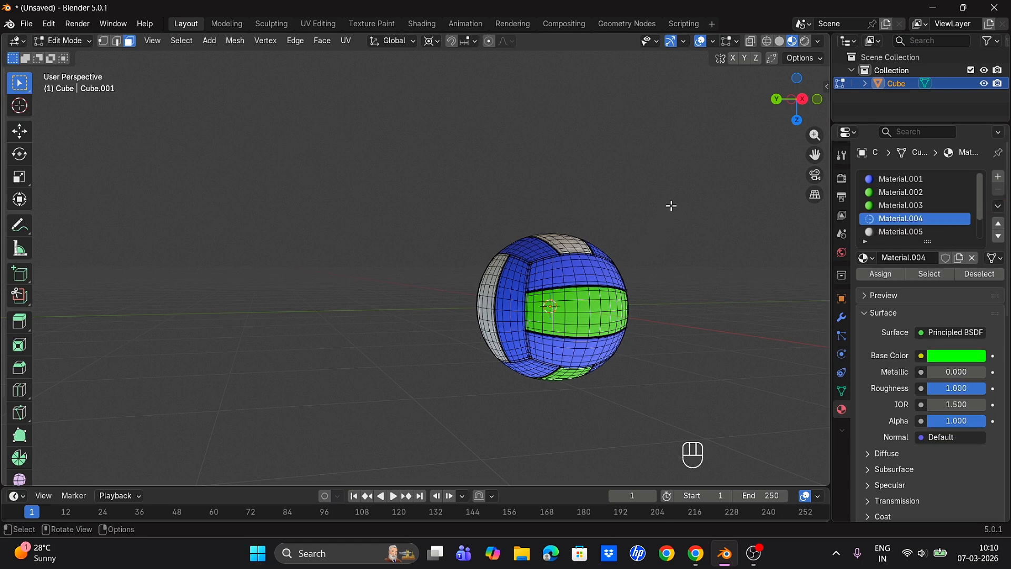
pyautogui.moveTo(671, 205); pyautogui.dragTo(705, 247, button='middle')
pyautogui.click(920, 232)
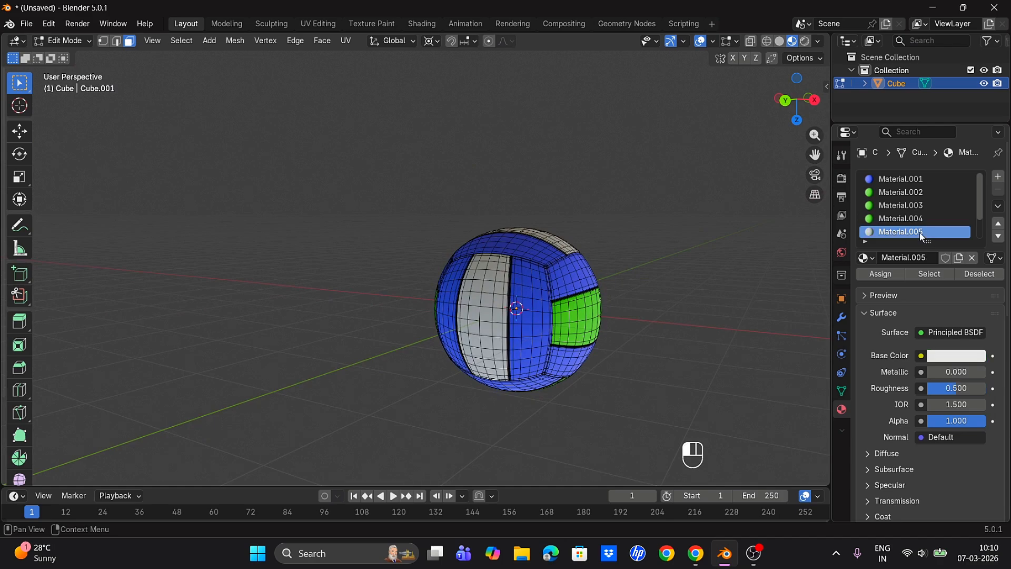
pyautogui.click(998, 206)
pyautogui.click(943, 245)
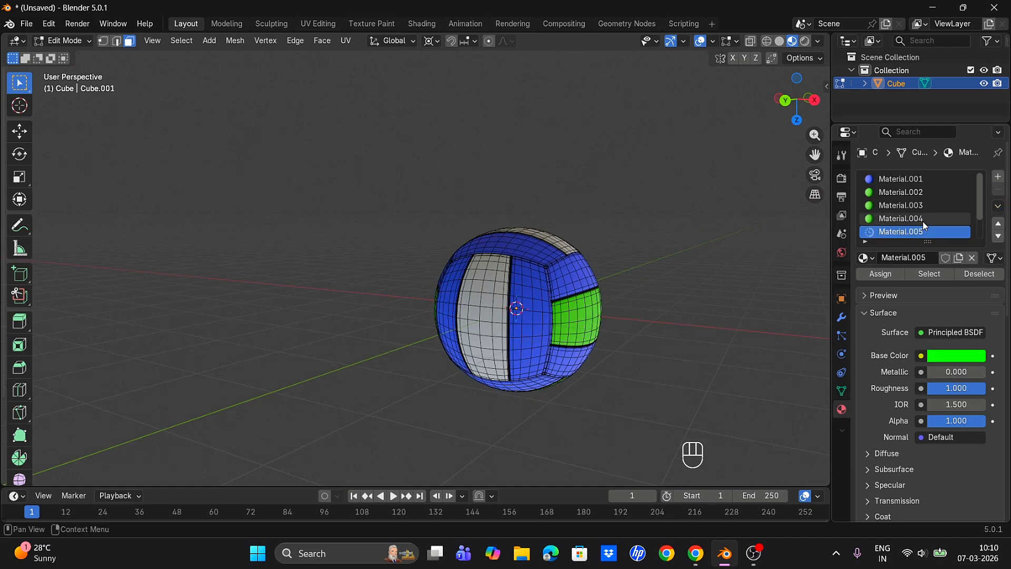
# Paste the copied green material settings into Material.006 and Material.007
pyautogui.scroll(-2, 923, 221)
pyautogui.scroll(1, 923, 220)
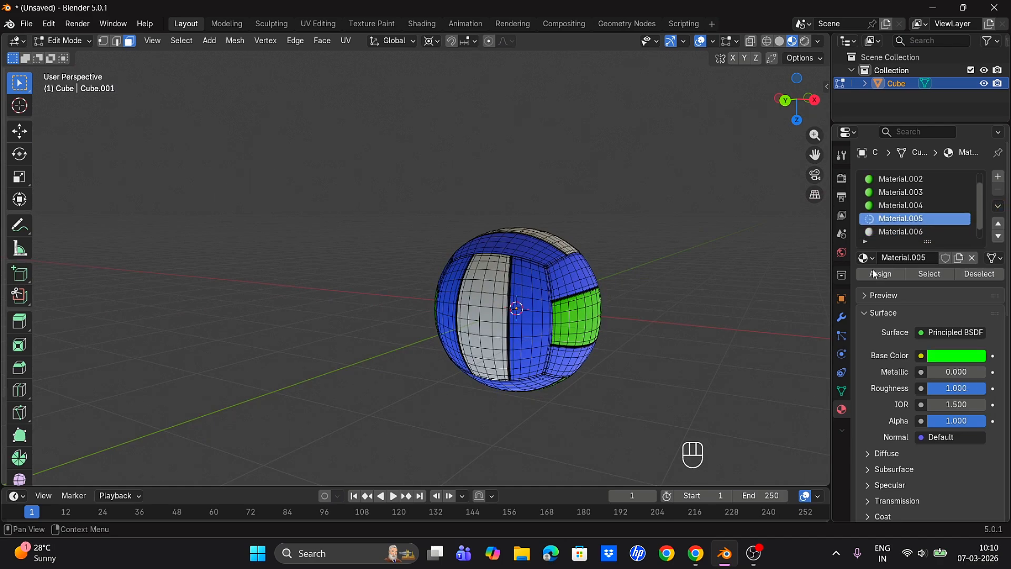
pyautogui.click(895, 232)
pyautogui.click(997, 206)
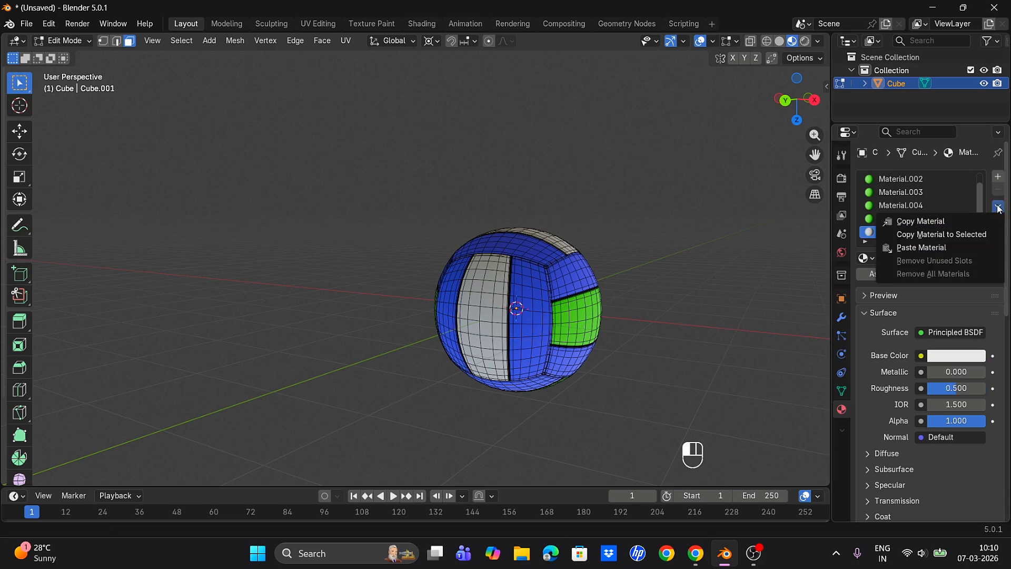
pyautogui.click(939, 247)
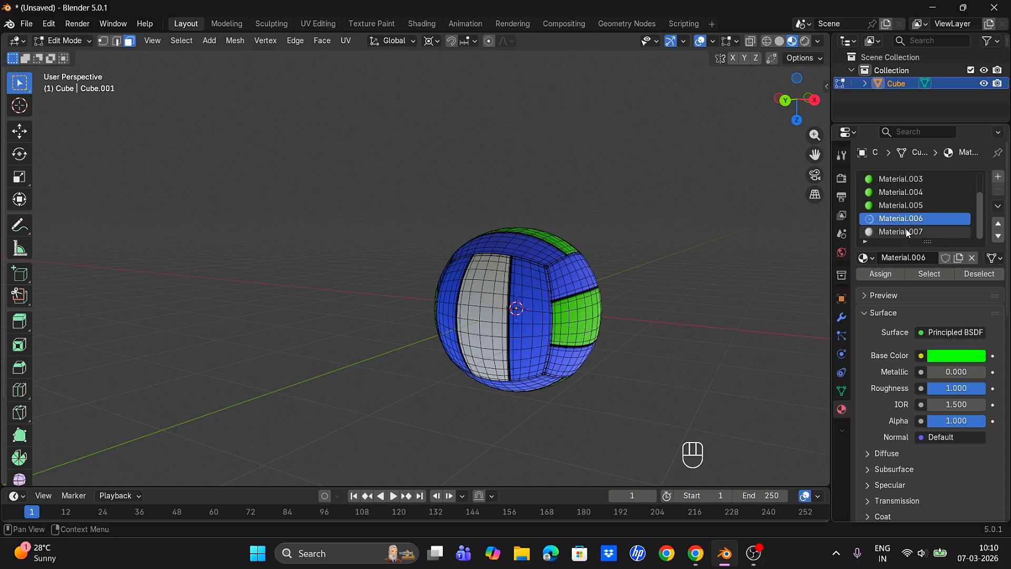
pyautogui.scroll(-1, 906, 230)
pyautogui.click(904, 231)
pyautogui.click(999, 209)
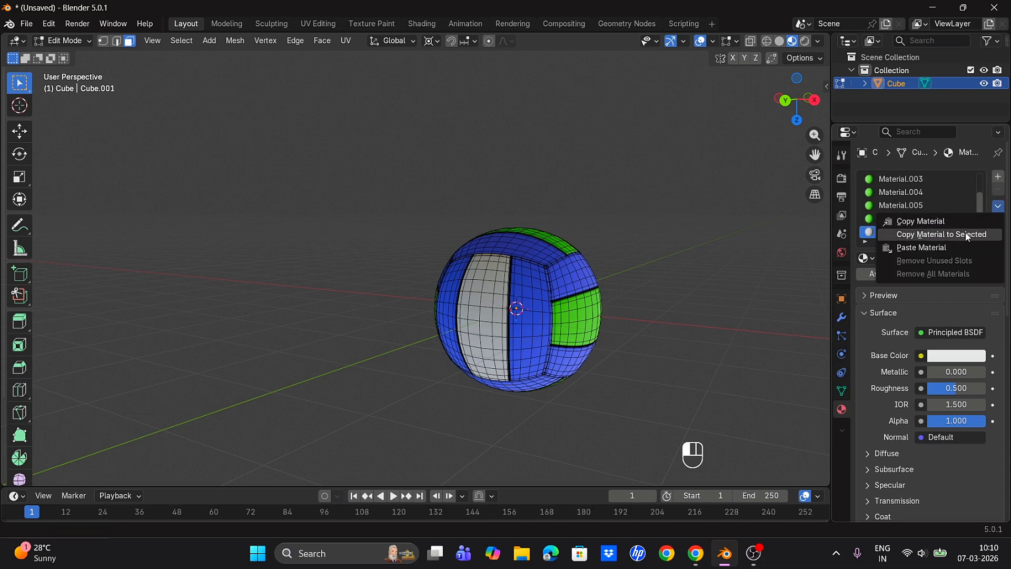
pyautogui.click(948, 248)
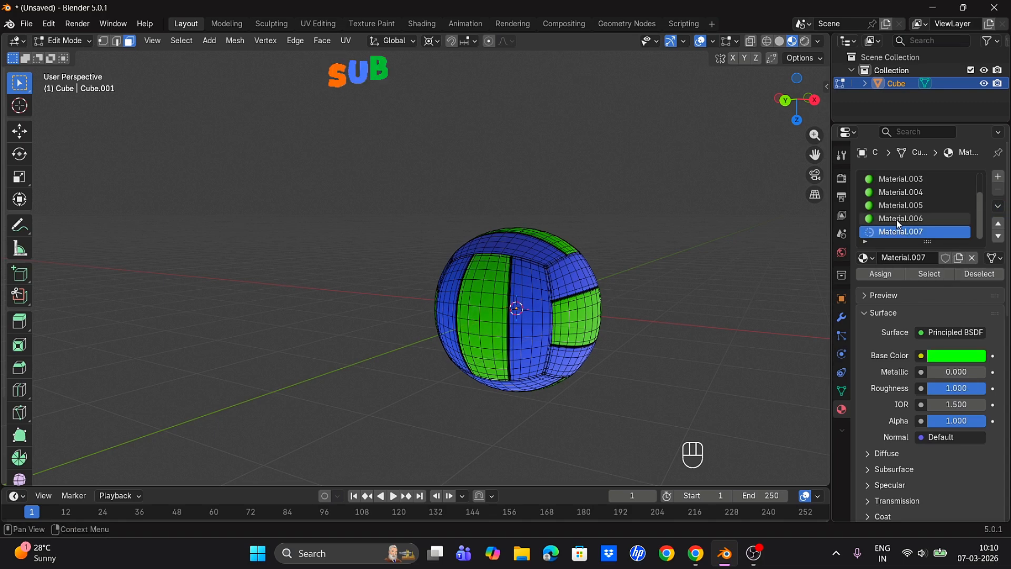
# Return the ball to Object Mode and switch the viewport to Rendered shading
pyautogui.press('Tab')
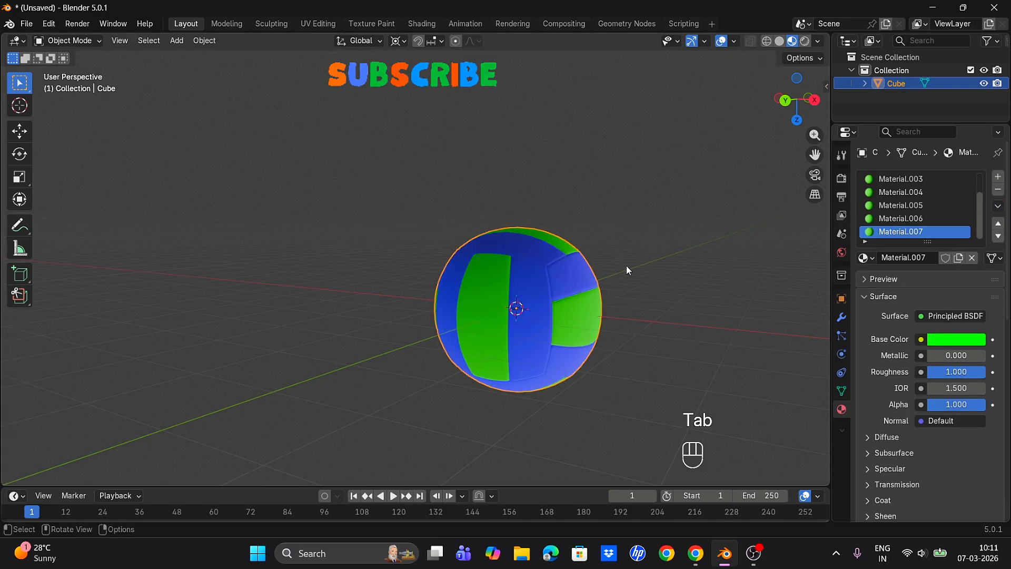
pyautogui.moveTo(627, 266); pyautogui.dragTo(579, 200, button='middle')
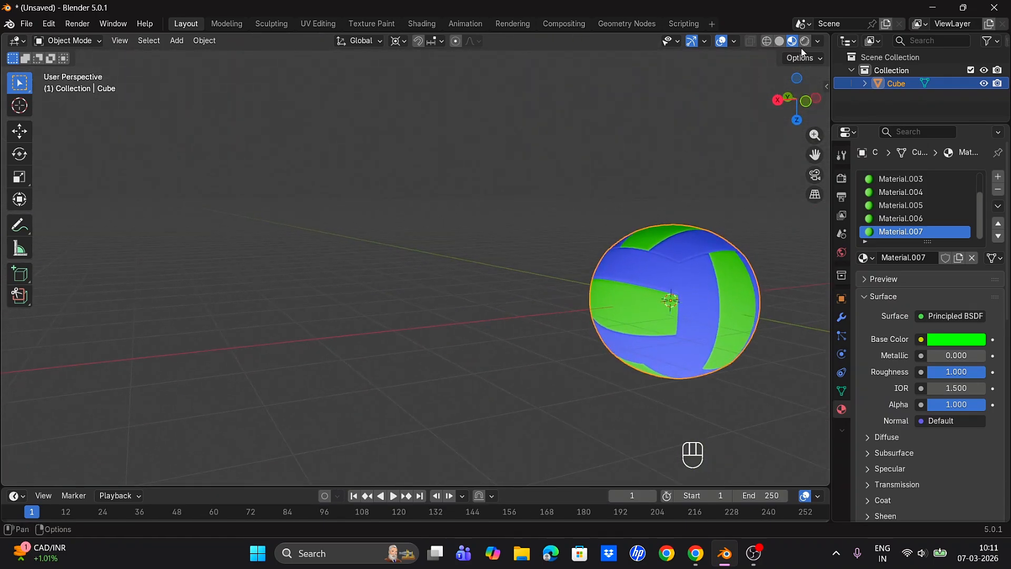
pyautogui.click(802, 44)
pyautogui.keyDown('shift'); pyautogui.moveTo(790, 158); pyautogui.dragTo(603, 159, button='middle'); pyautogui.keyUp('shift')
pyautogui.hotkey('shift', 'a')
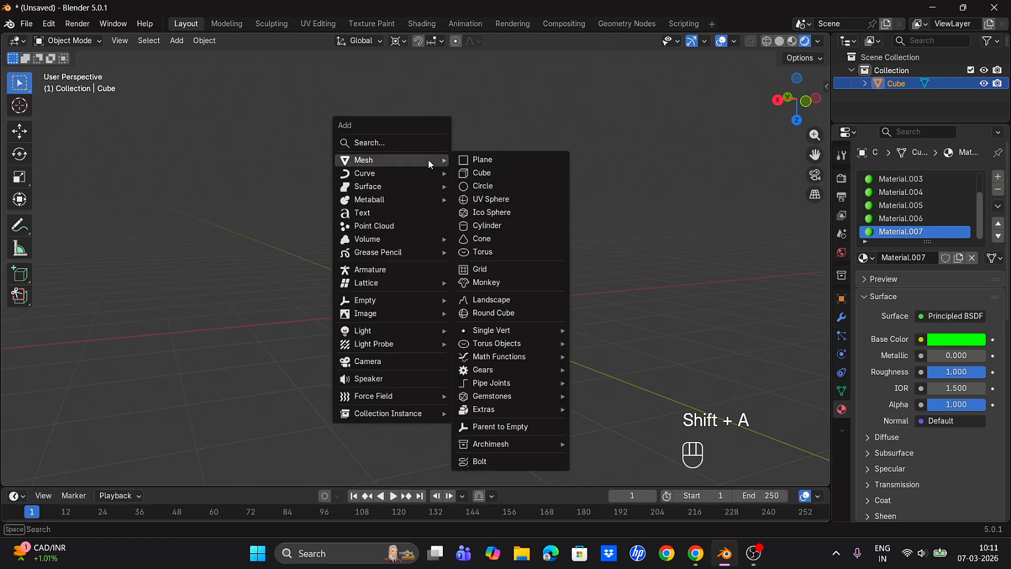
pyautogui.moveTo(385, 331)
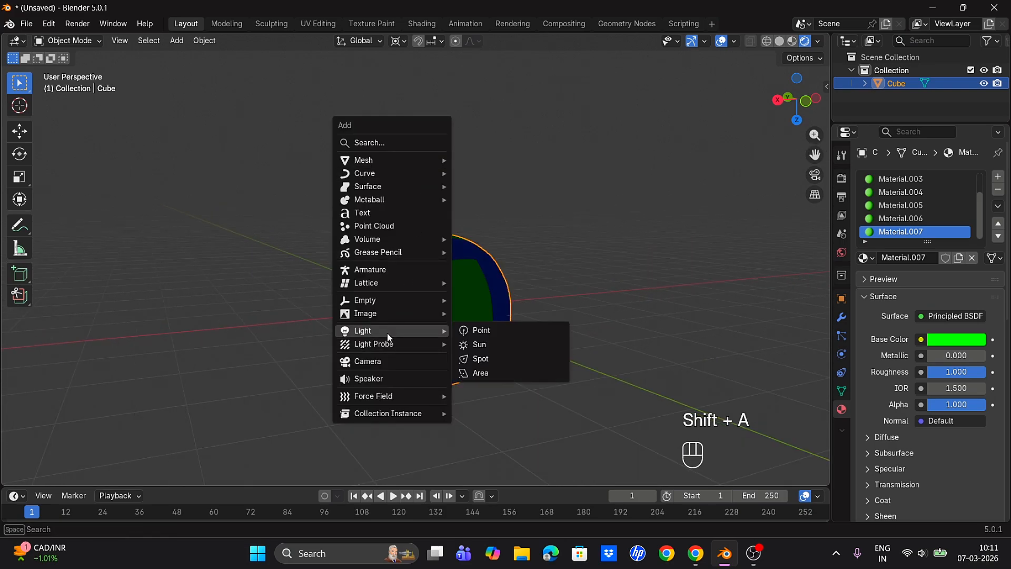
pyautogui.click(482, 374)
pyautogui.press('s')
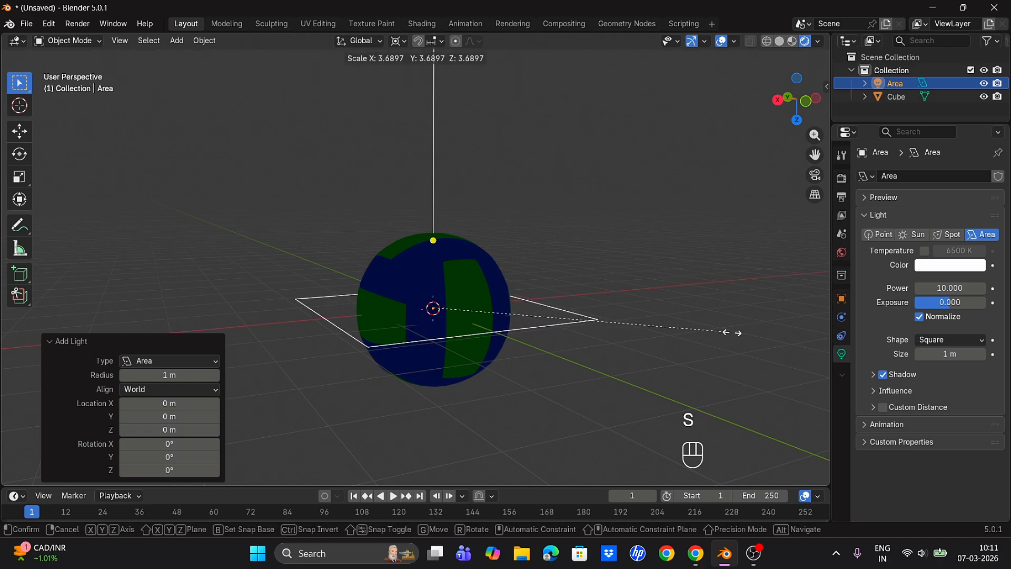
pyautogui.click(748, 335)
pyautogui.scroll(-4, 668, 322)
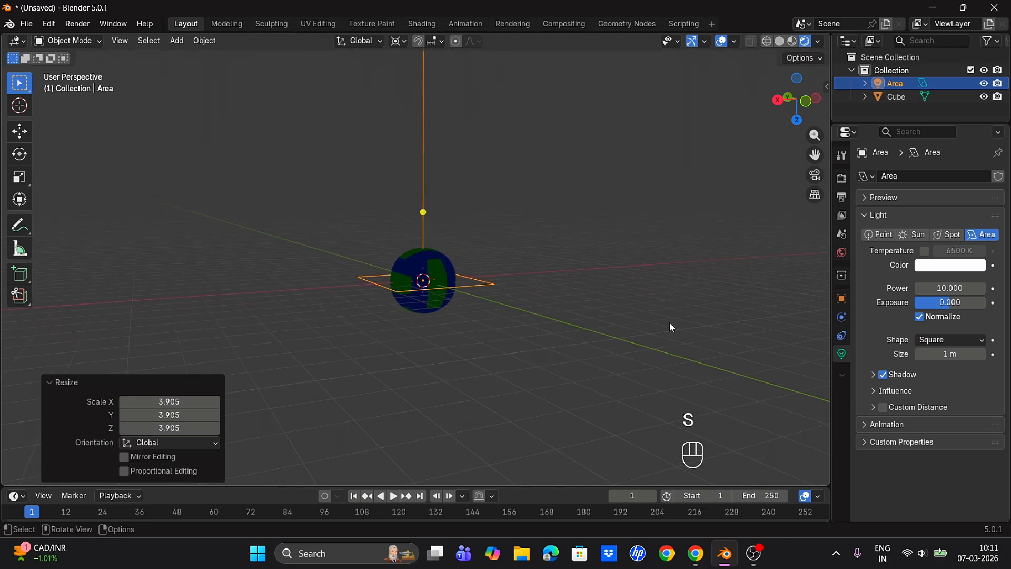
pyautogui.scroll(2, 669, 322)
pyautogui.press('Delete')
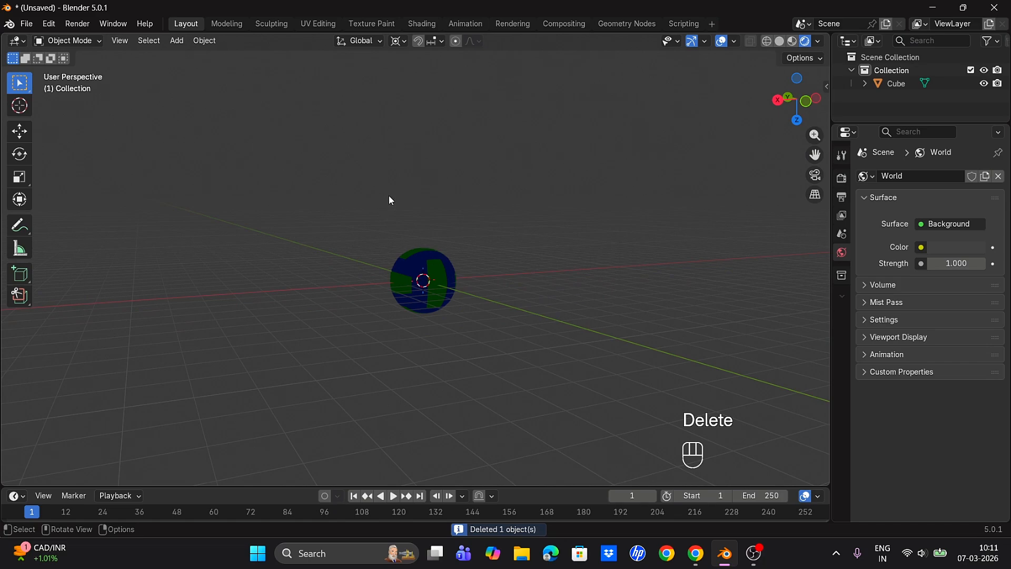
# Add an area light at the ball's centre and scale it up by about 4.44
pyautogui.hotkey('shift', 'a')
pyautogui.moveTo(387, 238)
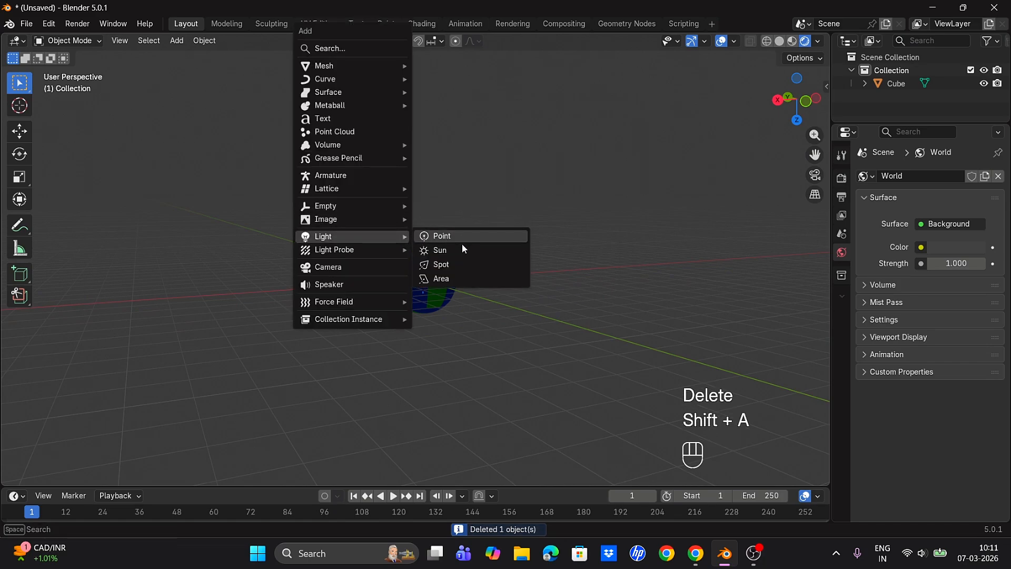
pyautogui.click(450, 278)
pyautogui.press('s')
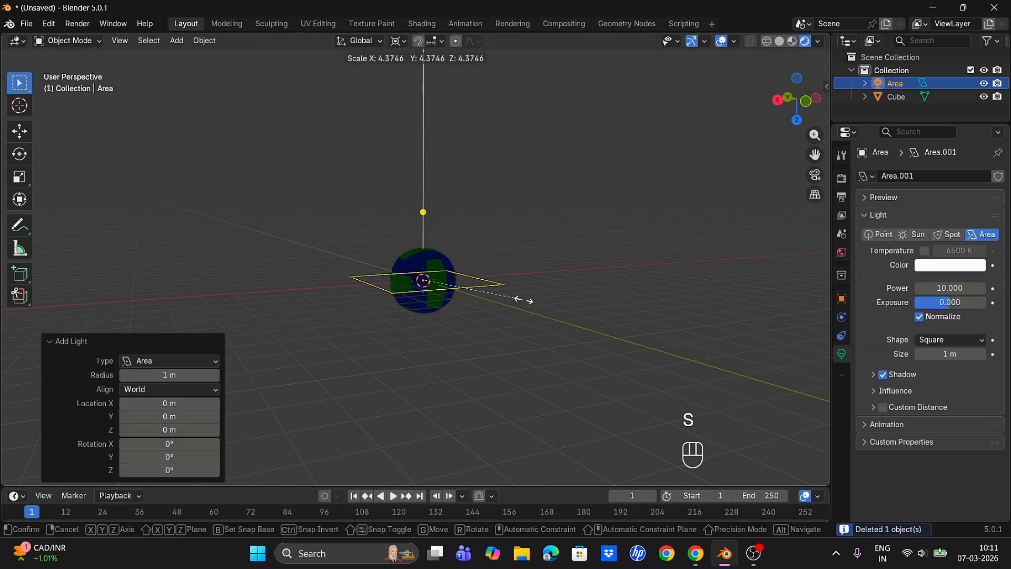
pyautogui.click(524, 298)
pyautogui.press('g')
pyautogui.press('Escape')
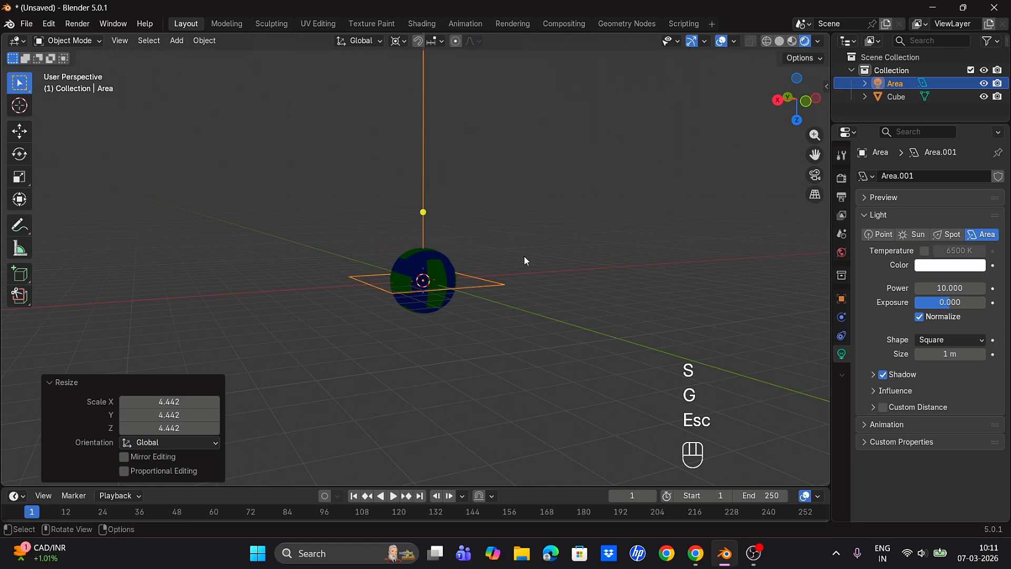
# Rotate the area light 180° around the global Y axis
pyautogui.press('r')
pyautogui.press('z')
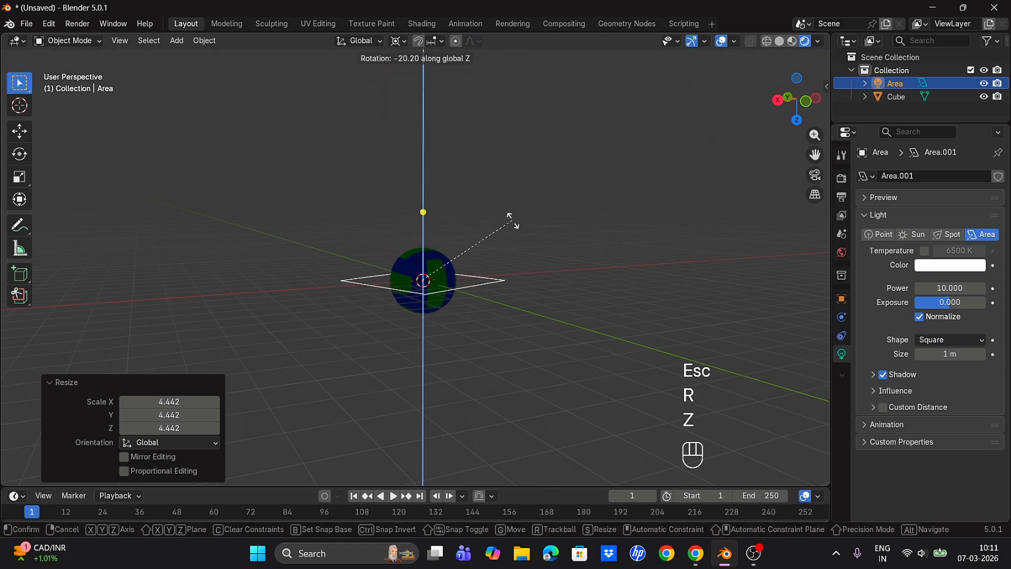
pyautogui.press('y')
pyautogui.press('1')
pyautogui.press('8')
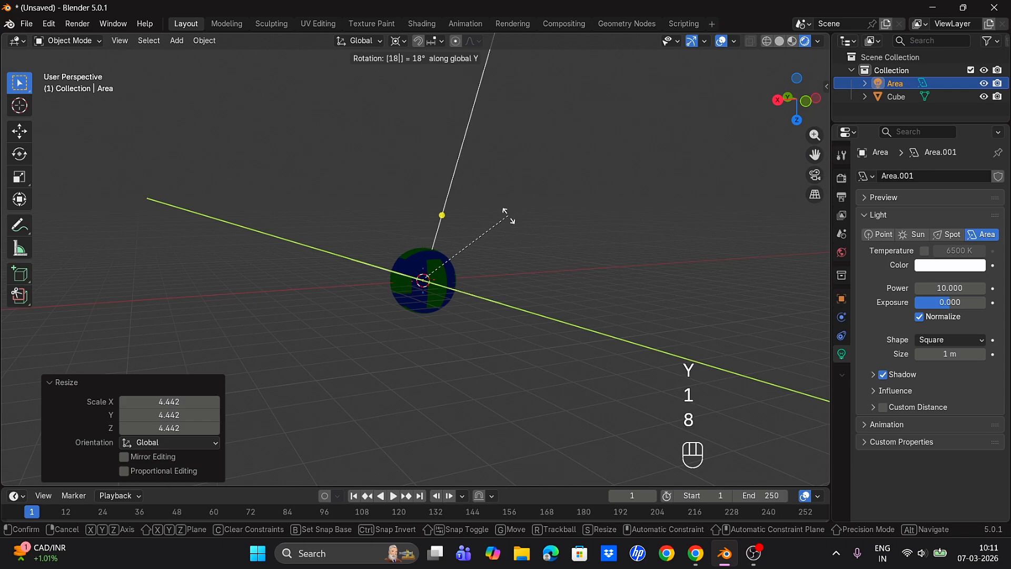
pyautogui.press('0')
pyautogui.press('Return')
# Move the area light about -3.9 m along Z so it hangs over the ball, and set its power to 513
pyautogui.press('g')
pyautogui.press('z')
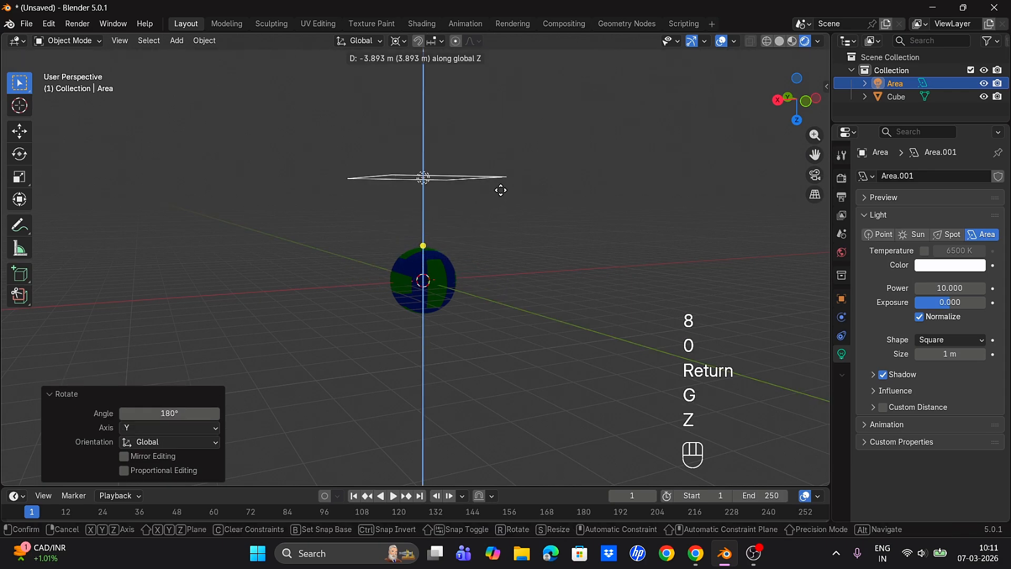
pyautogui.click(501, 189)
pyautogui.rightClick(444, 176)
pyautogui.click(444, 174)
pyautogui.click(709, 184)
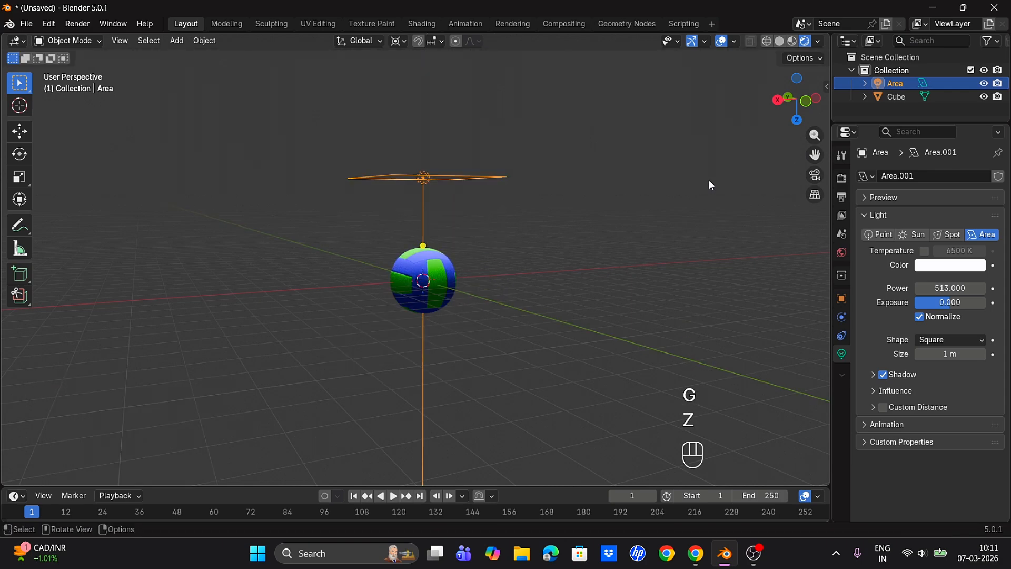
# Duplicate the area light and place the copy about -5.98 m along X
pyautogui.hotkey('shift', 'd')
pyautogui.press('x')
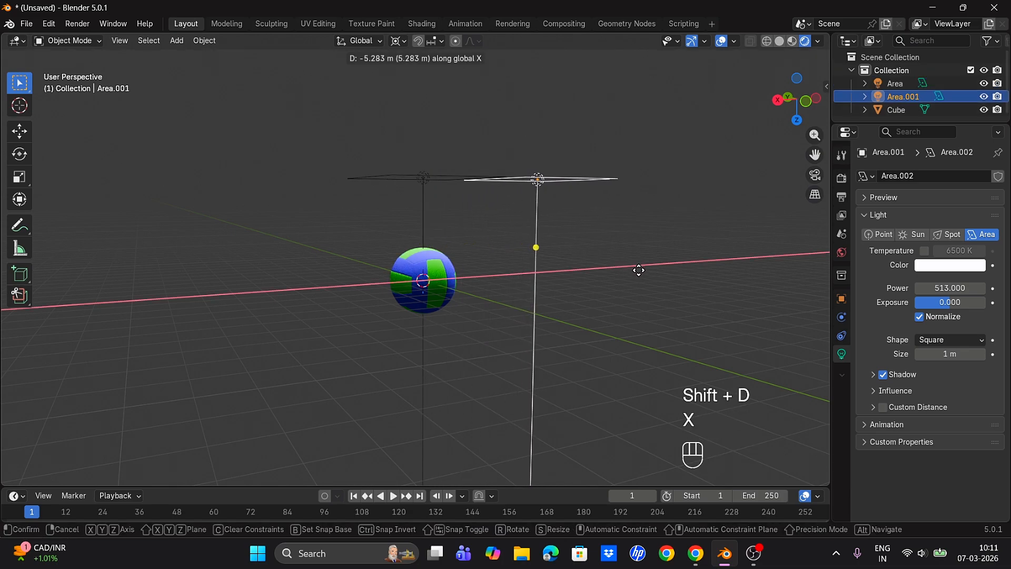
pyautogui.click(650, 273)
pyautogui.moveTo(623, 286); pyautogui.dragTo(499, 265, button='middle')
pyautogui.moveTo(815, 154); pyautogui.dragTo(636, 283)
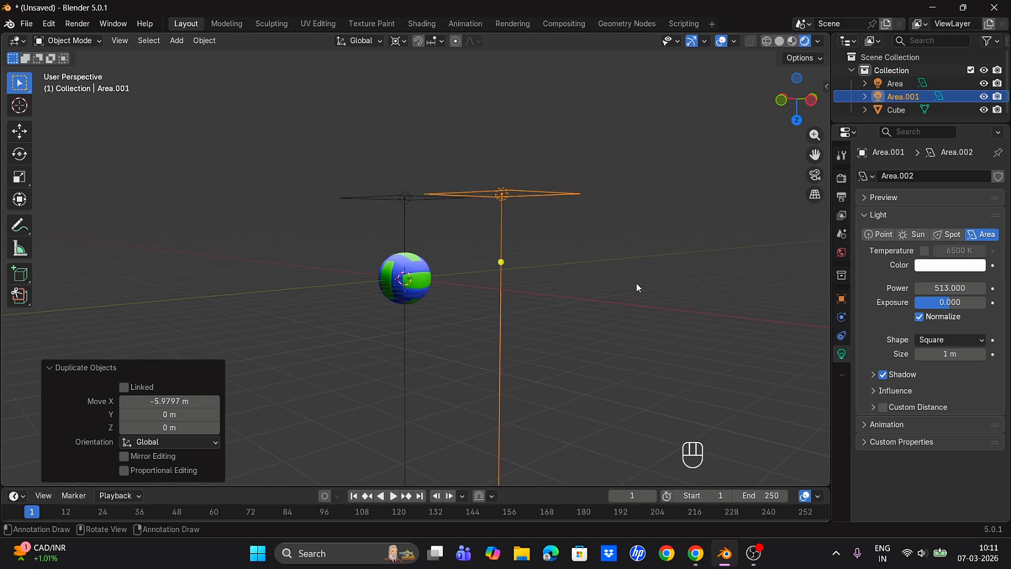
pyautogui.press('r')
pyautogui.press('y')
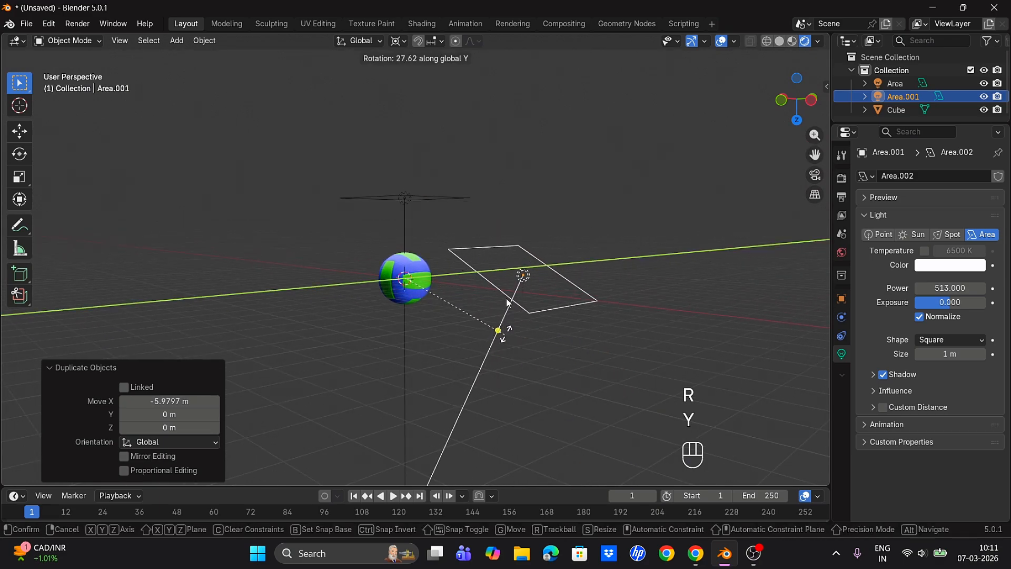
pyautogui.press('Escape')
# Set the transform pivot point to Individual Origins and rotate the duplicated light about 53.7° around Y toward the ball
pyautogui.click(398, 44)
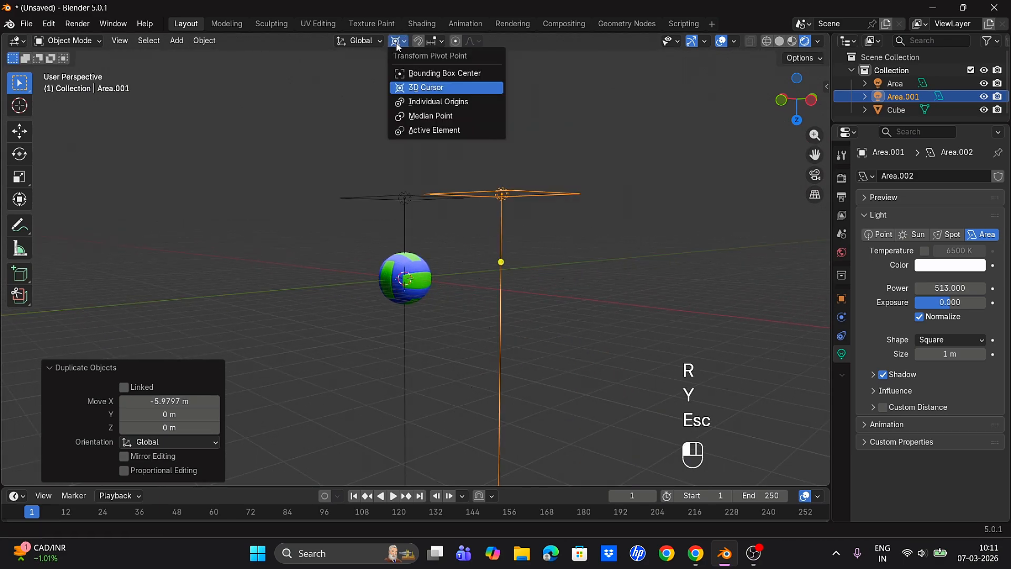
pyautogui.click(435, 103)
pyautogui.press('r')
pyautogui.press('y')
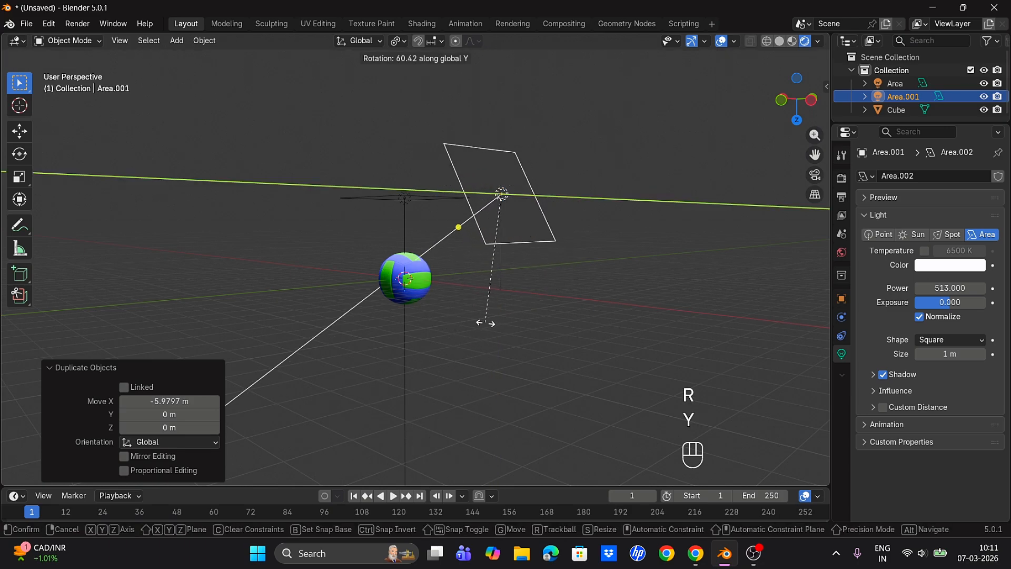
pyautogui.click(489, 191)
# Raise the duplicated area light's power to 733
pyautogui.rightClick(489, 190)
pyautogui.click(489, 191)
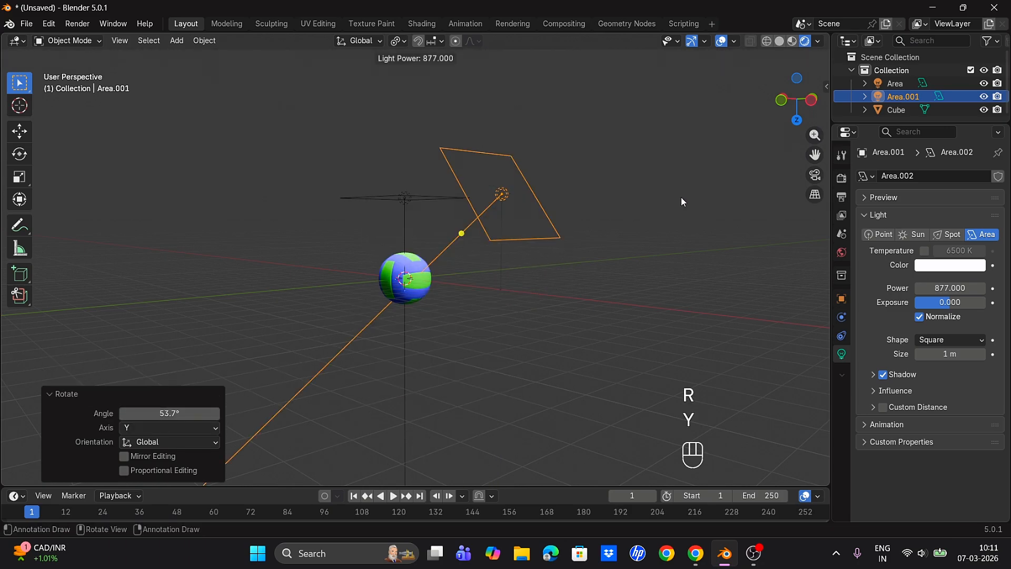
pyautogui.click(643, 198)
# Add a plane at the origin and scale it up by about 2.93
pyautogui.hotkey('shift', 'a')
pyautogui.moveTo(313, 63)
pyautogui.click(401, 63)
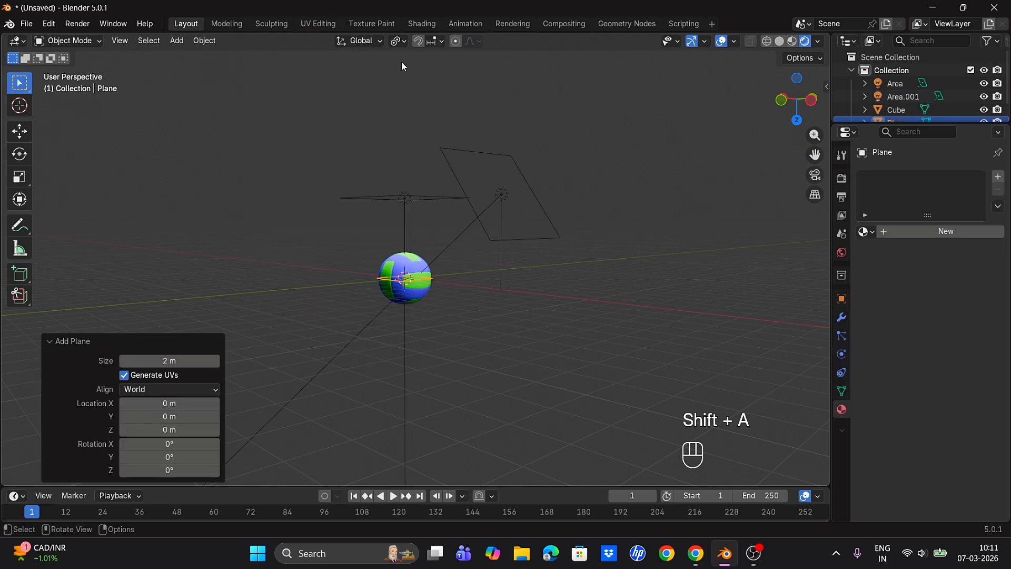
pyautogui.press('s')
pyautogui.click(751, 198)
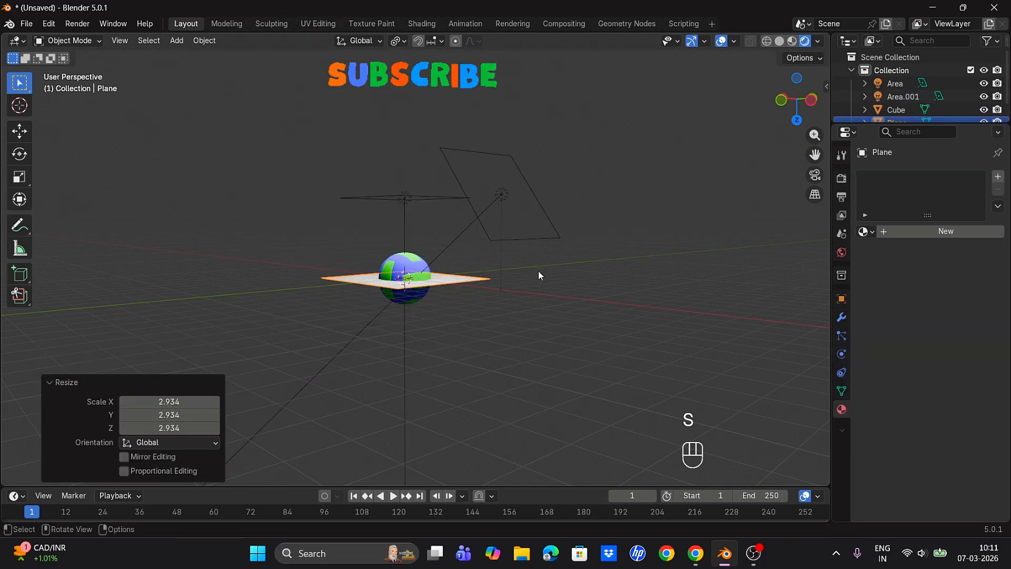
# Move the plane about 1.42 m along Z so it lies under the ball as a floor
pyautogui.press('g')
pyautogui.press('z')
pyautogui.click(476, 298)
pyautogui.scroll(3, 406, 164)
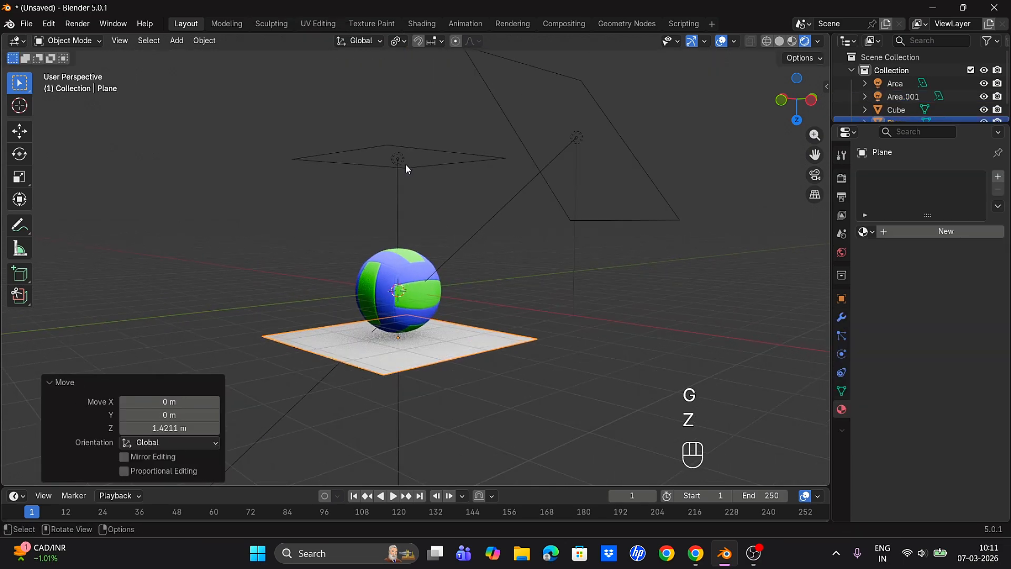
# Scale the area light above the ball by about 1.6 and adjust its power
pyautogui.click(405, 168)
pyautogui.press('s')
pyautogui.click(574, 231)
pyautogui.click(407, 137)
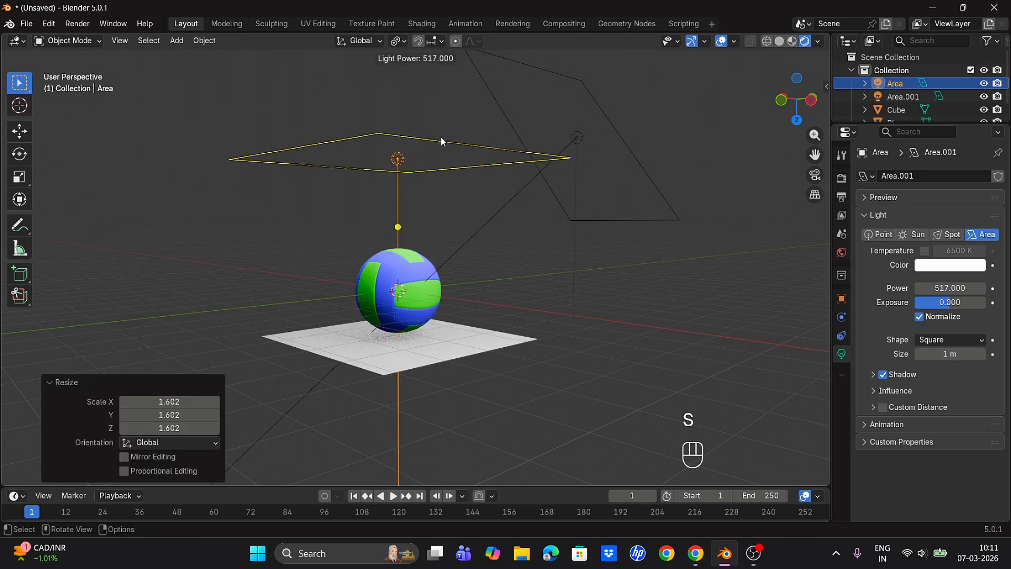
pyautogui.moveTo(441, 137); pyautogui.dragTo(583, 153)
# Move the tilted side area light about 1.27 m along Z, closer to the floor plane
pyautogui.click(583, 143)
pyautogui.press('g')
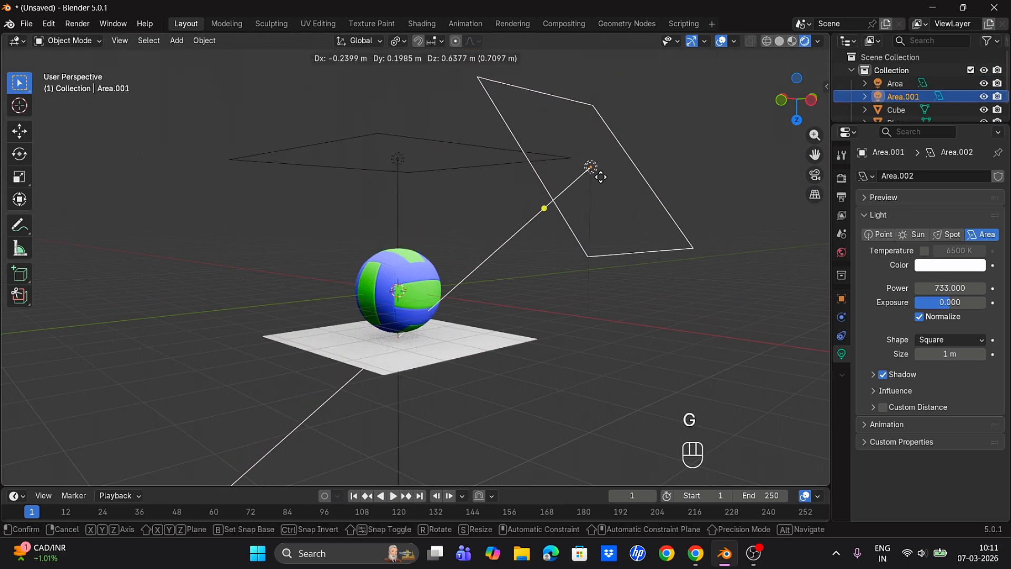
pyautogui.press('z')
pyautogui.click(605, 206)
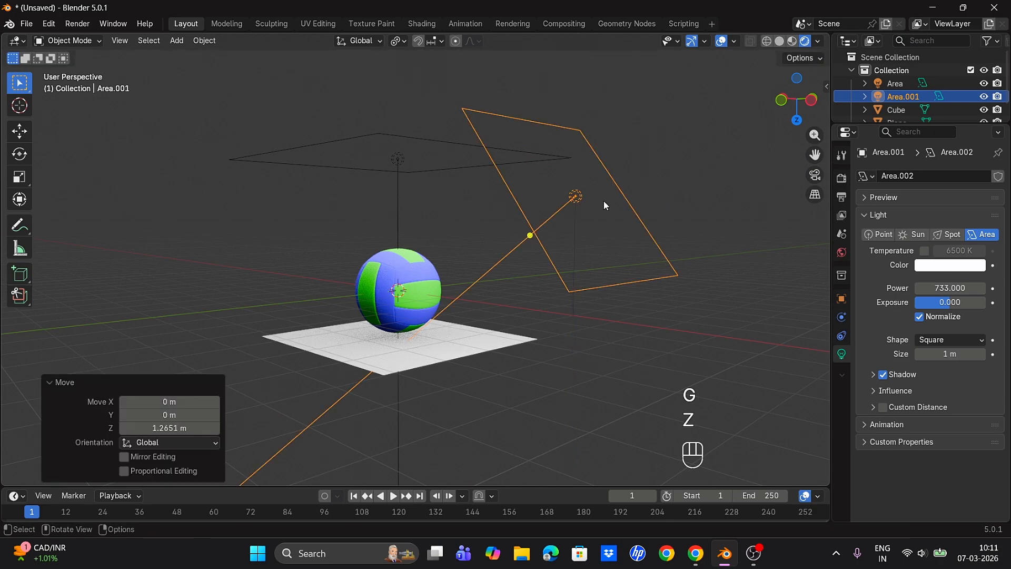
# Add a sun light and rotate it about 94.8° around the view axis
pyautogui.moveTo(603, 201); pyautogui.dragTo(433, 191, button='middle')
pyautogui.scroll(3, 543, 282)
pyautogui.hotkey('shift', 'a')
pyautogui.moveTo(387, 352)
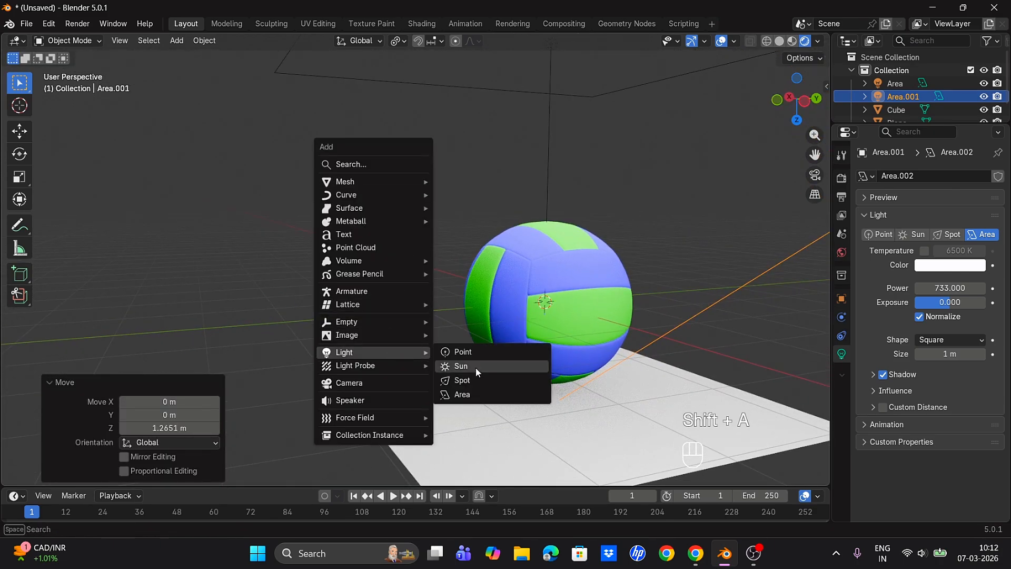
pyautogui.click(476, 367)
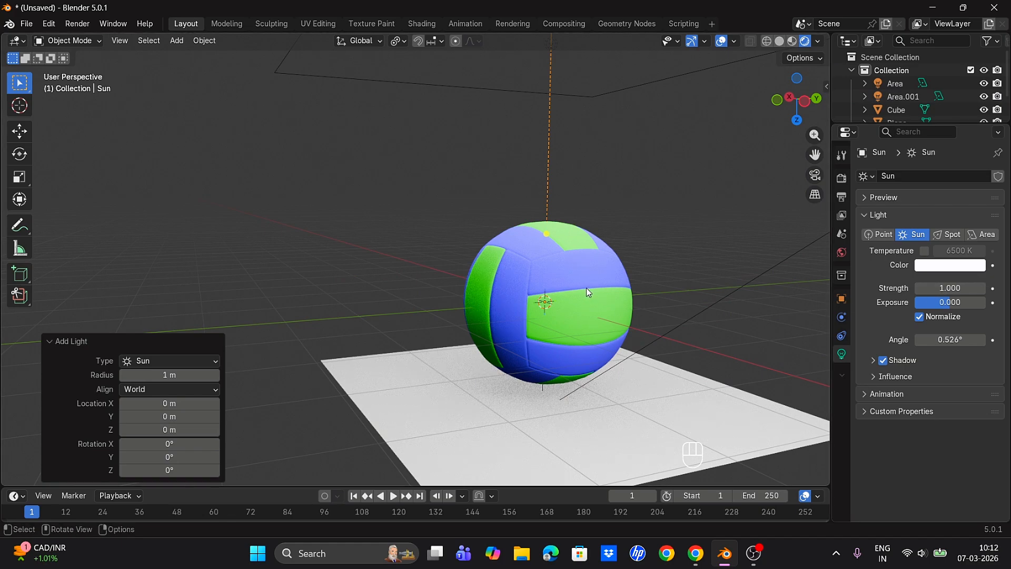
pyautogui.press('r')
pyautogui.click(519, 318)
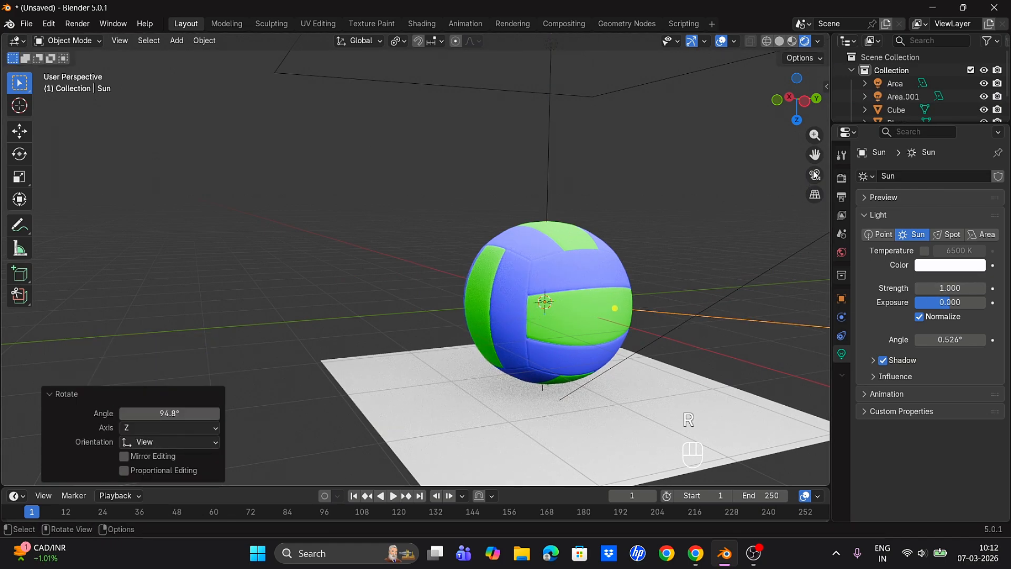
# Give the floor plane a new material with a black base color and a roughness of 1.000
pyautogui.keyDown('shift'); pyautogui.moveTo(632, 390); pyautogui.dragTo(579, 366, button='middle'); pyautogui.keyUp('shift')
pyautogui.click(580, 366)
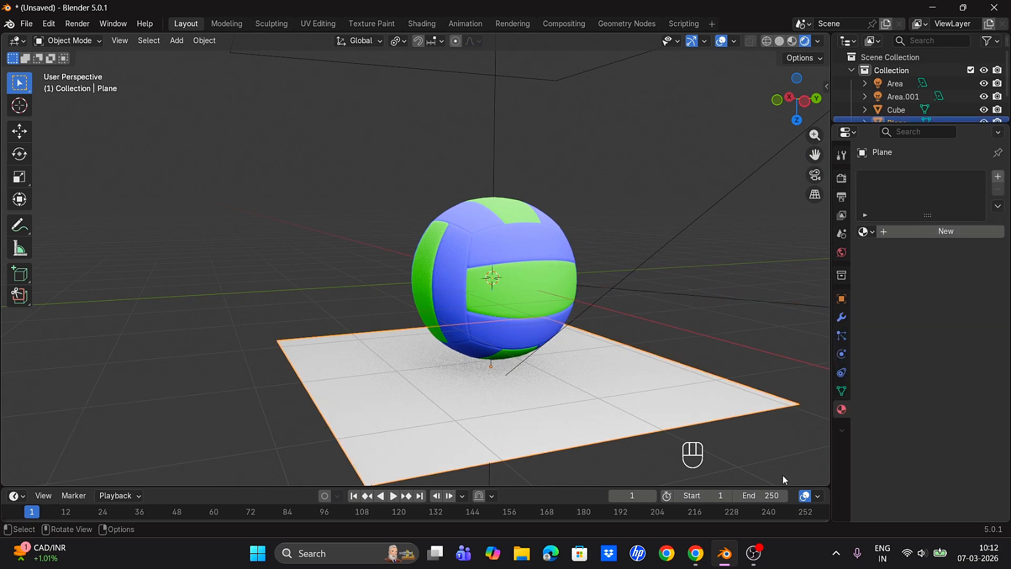
pyautogui.click(940, 232)
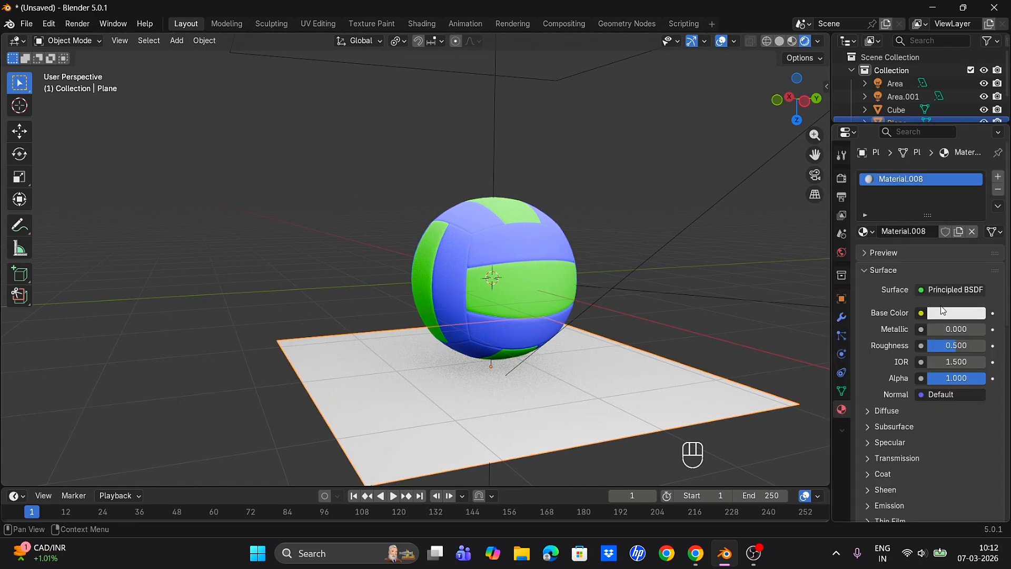
pyautogui.click(956, 313)
pyautogui.moveTo(978, 145); pyautogui.dragTo(979, 186)
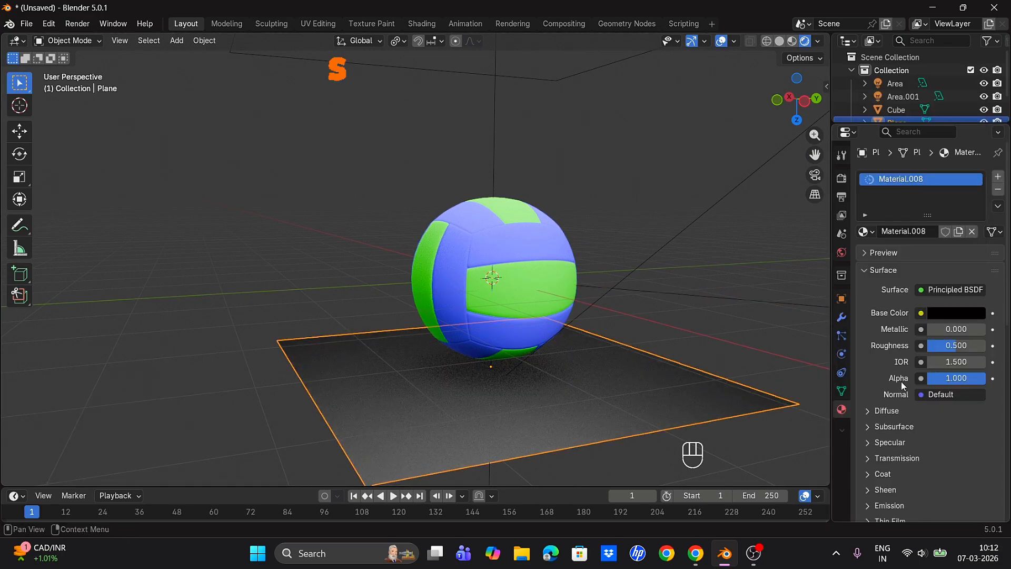
pyautogui.moveTo(940, 345); pyautogui.dragTo(984, 345)
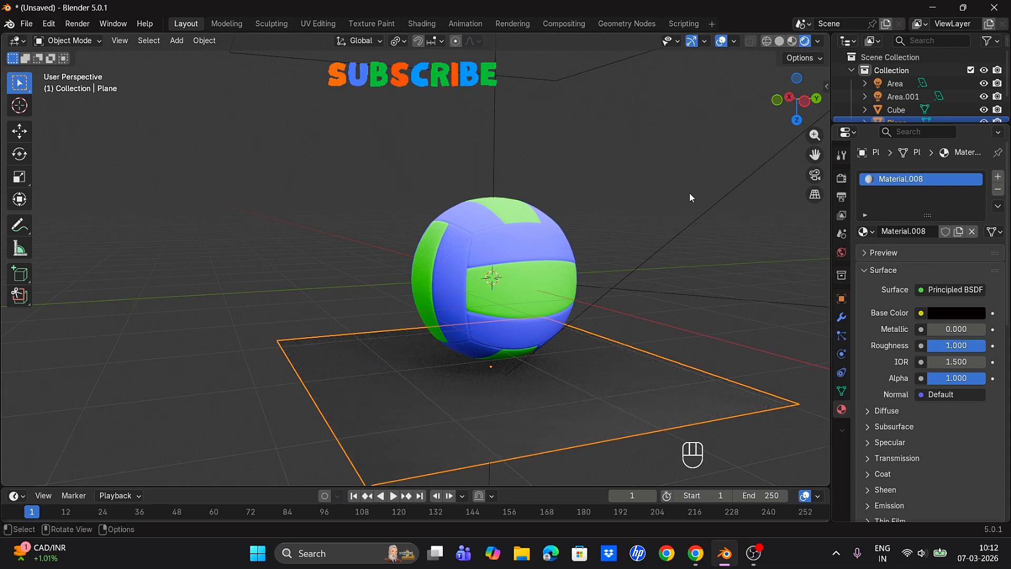
# Hide the viewport overlays to preview the ball on its dark floor without guides
pyautogui.click(720, 42)
pyautogui.moveTo(816, 155); pyautogui.dragTo(683, 147)
pyautogui.moveTo(331, 292); pyautogui.dragTo(462, 304, button='middle')
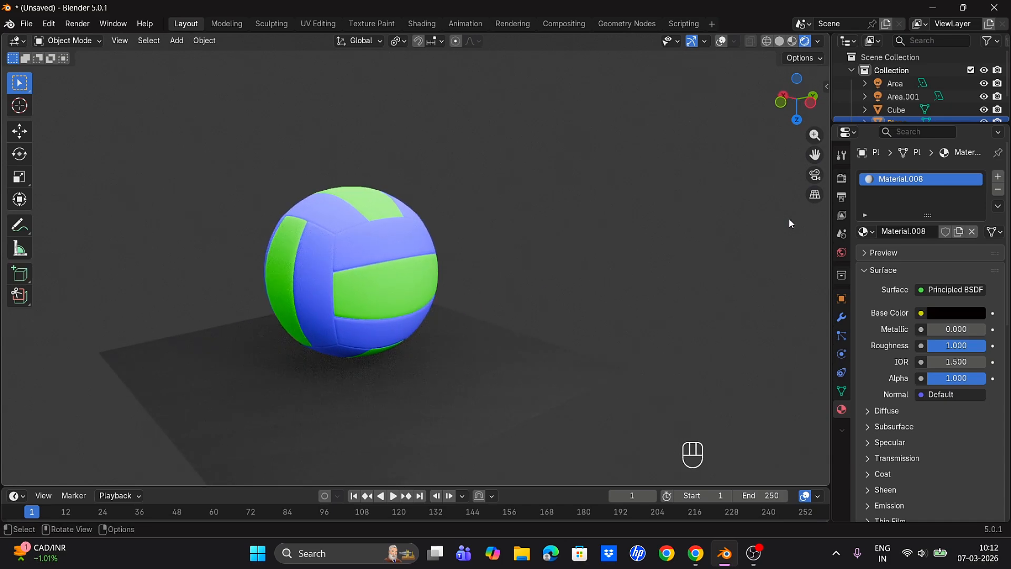
pyautogui.moveTo(818, 157); pyautogui.dragTo(856, 160)
# Set the render engine to Cycles with the GPU Compute device, keeping the viewport overlays hidden for the preview
pyautogui.click(842, 179)
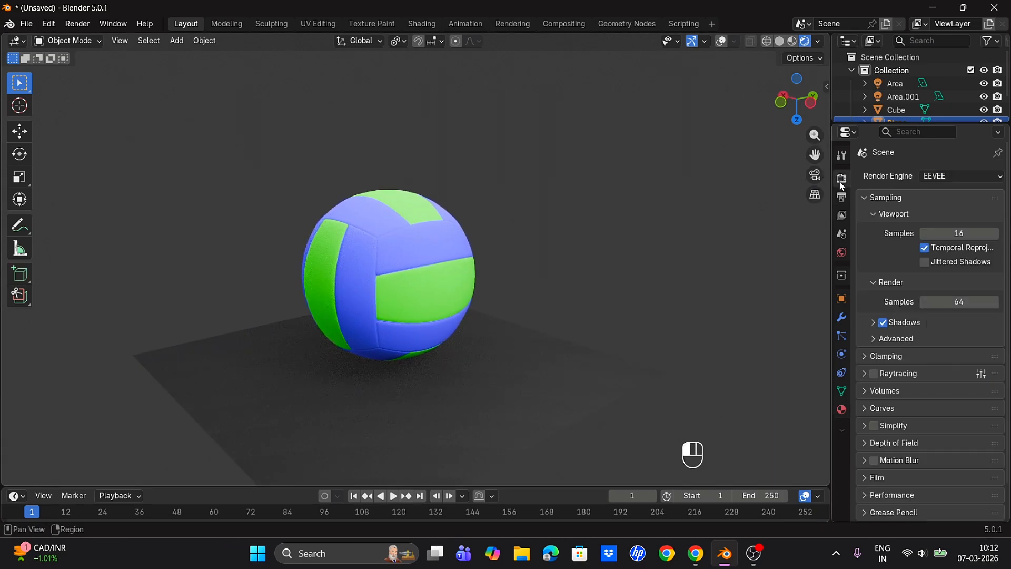
pyautogui.click(934, 177)
pyautogui.click(934, 225)
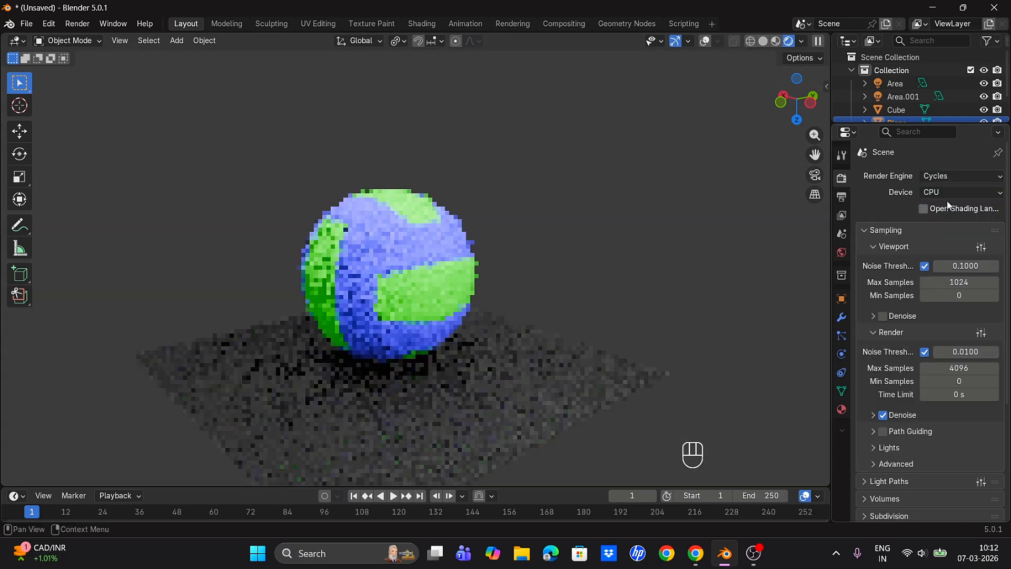
pyautogui.click(950, 191)
pyautogui.click(945, 223)
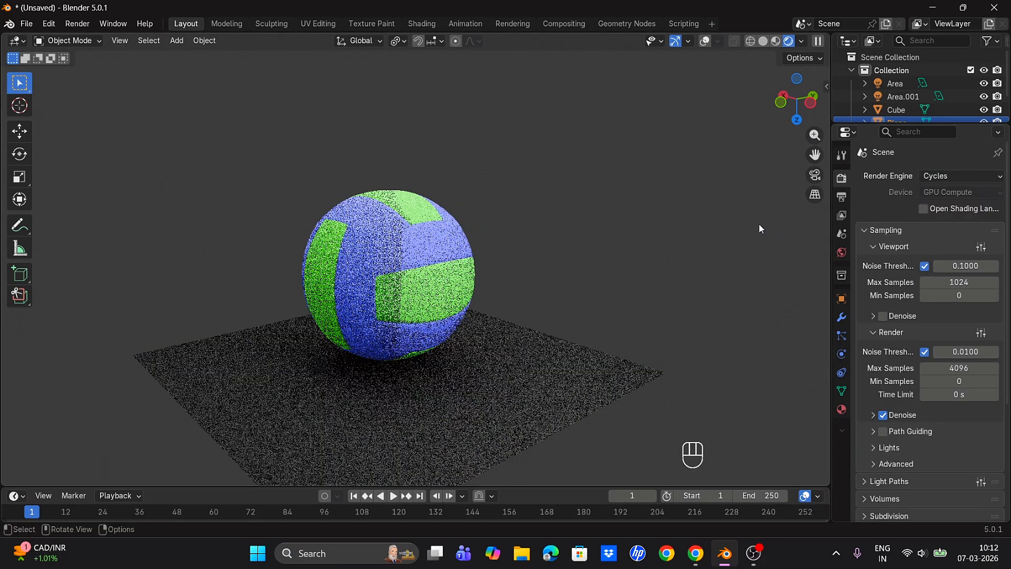
pyautogui.hotkey('shift', 'alt', 'z')
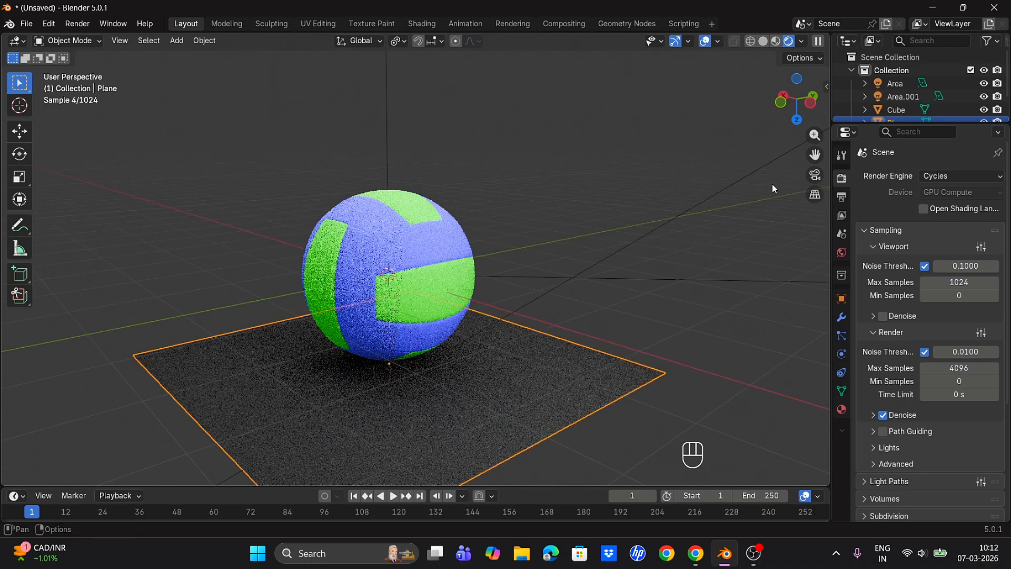
pyautogui.click(704, 41)
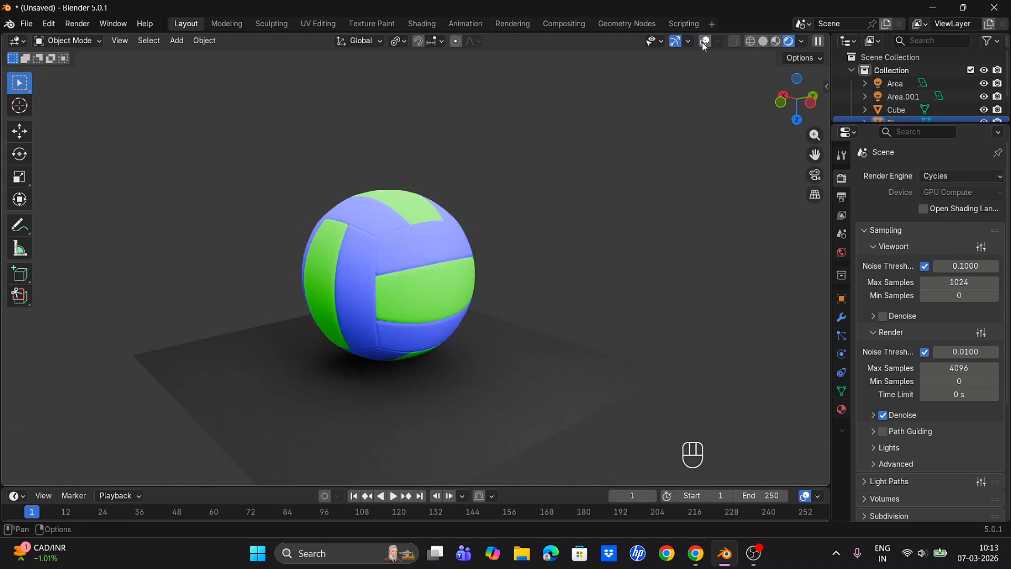